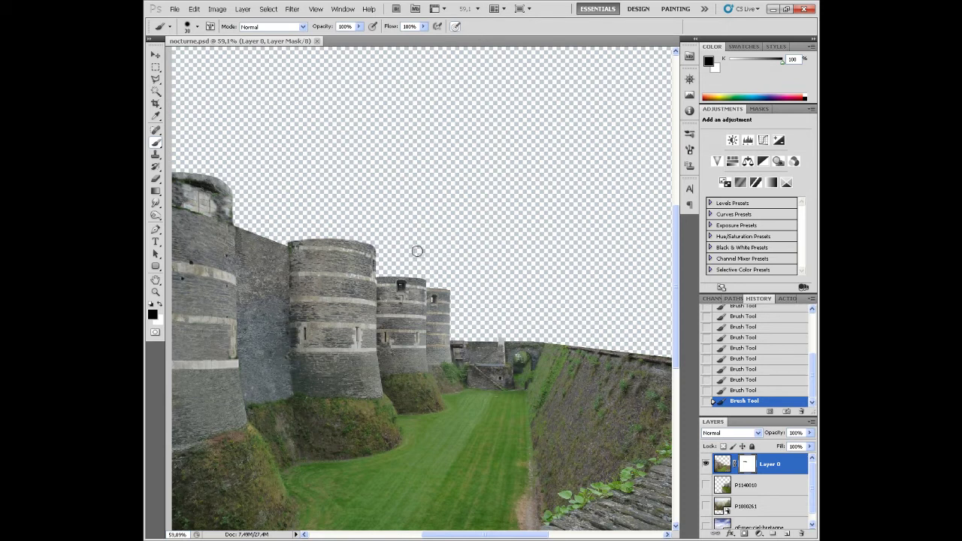
- Mask out the stone embankment beside the lawn on Layer 0 using a Polygonal Lasso selection filled with black, and deselect
scroll(442, 224, down, 1)
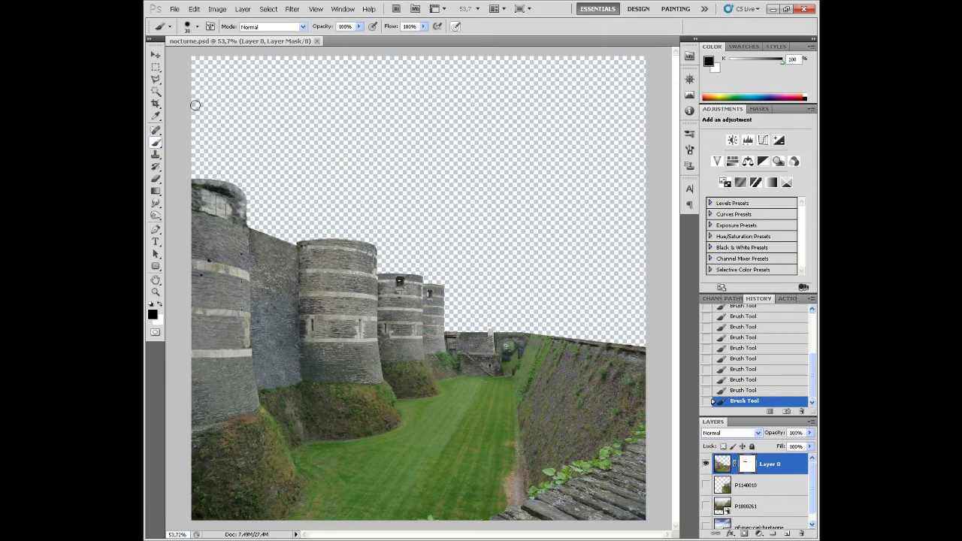
click(155, 82)
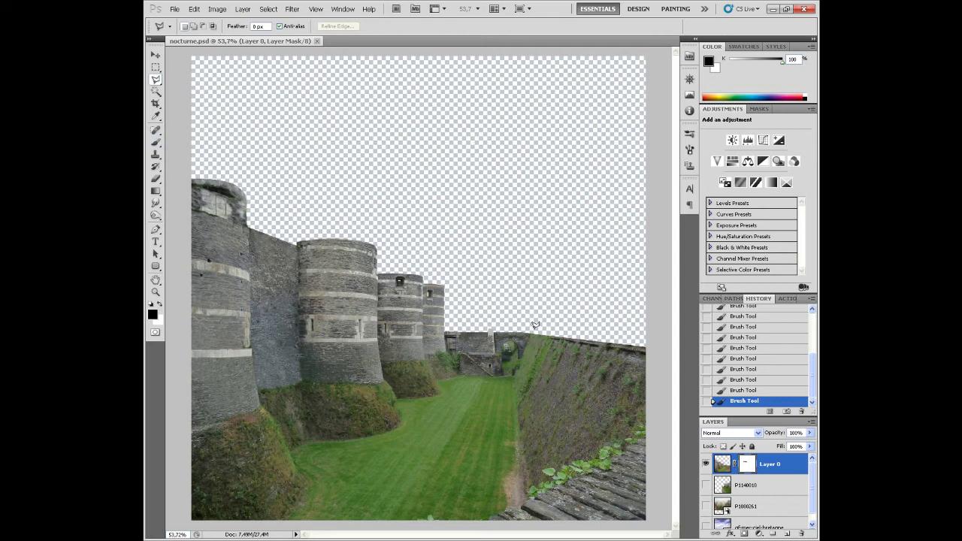
click(513, 376)
click(466, 523)
click(655, 525)
click(654, 346)
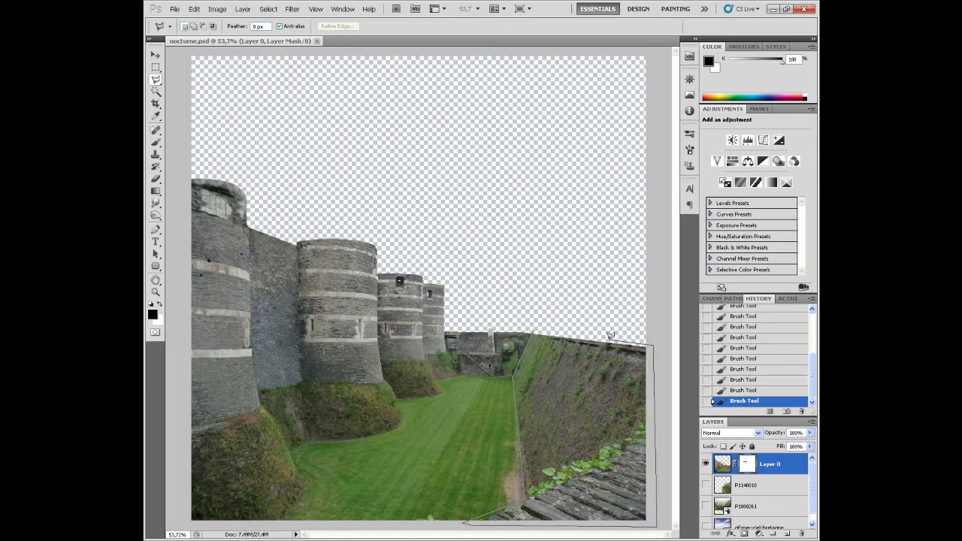
click(533, 328)
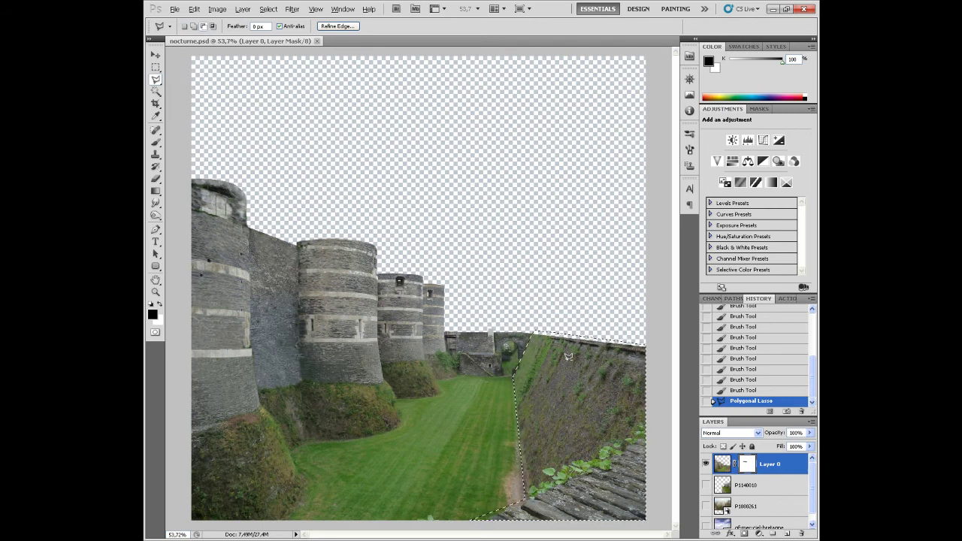
key(alt+BackSpace)
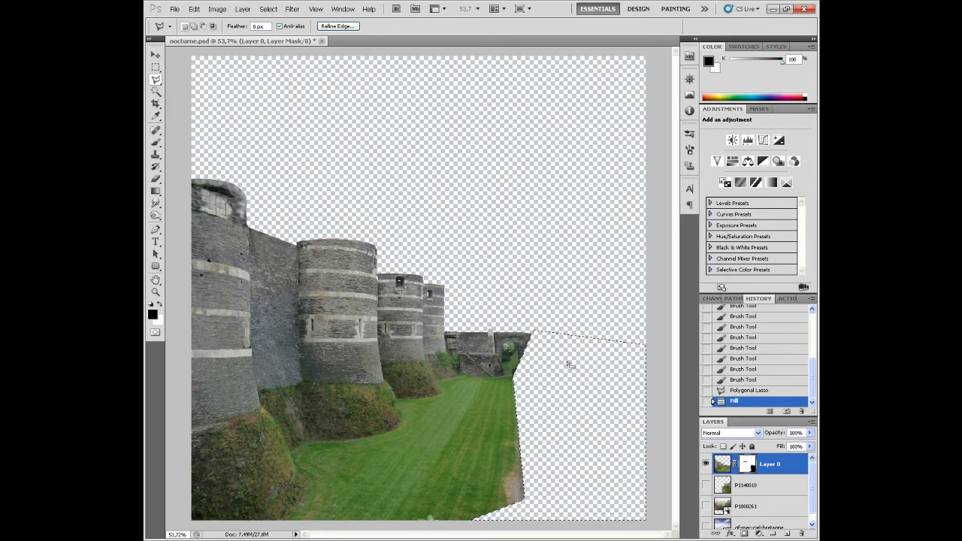
key(ctrl+d)
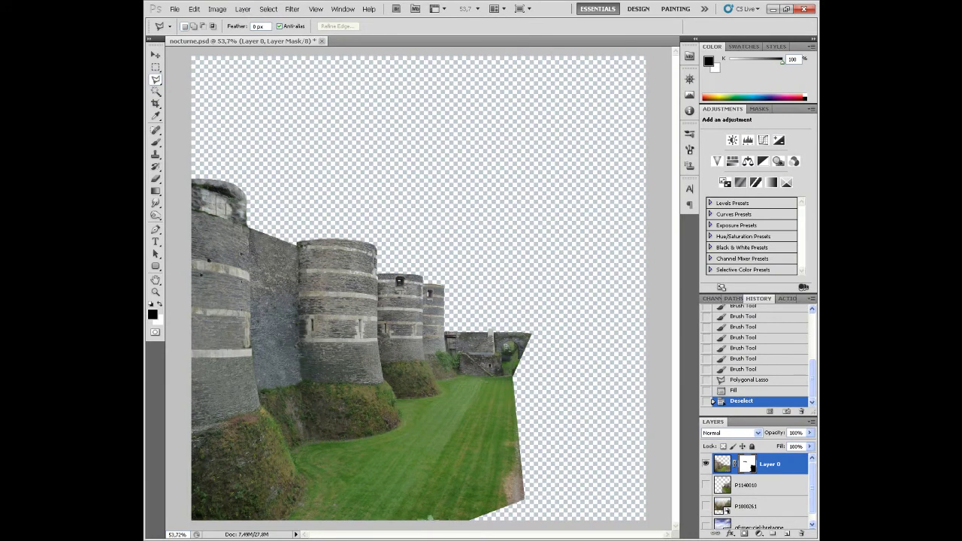
- Bring the mountain lake photo into nocturne.psd, order it directly beneath Layer 0 and position it behind the castle
drag(504, 80, 447, 42)
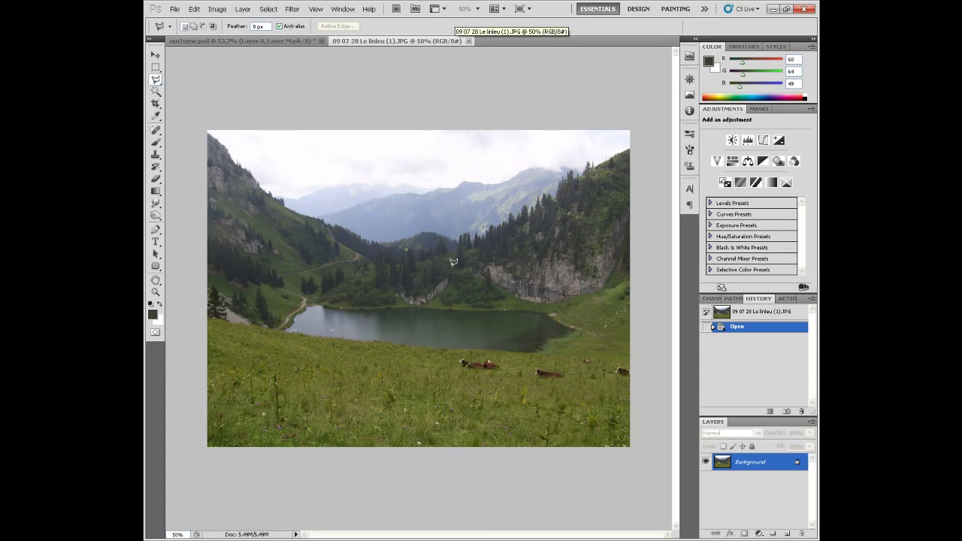
click(155, 67)
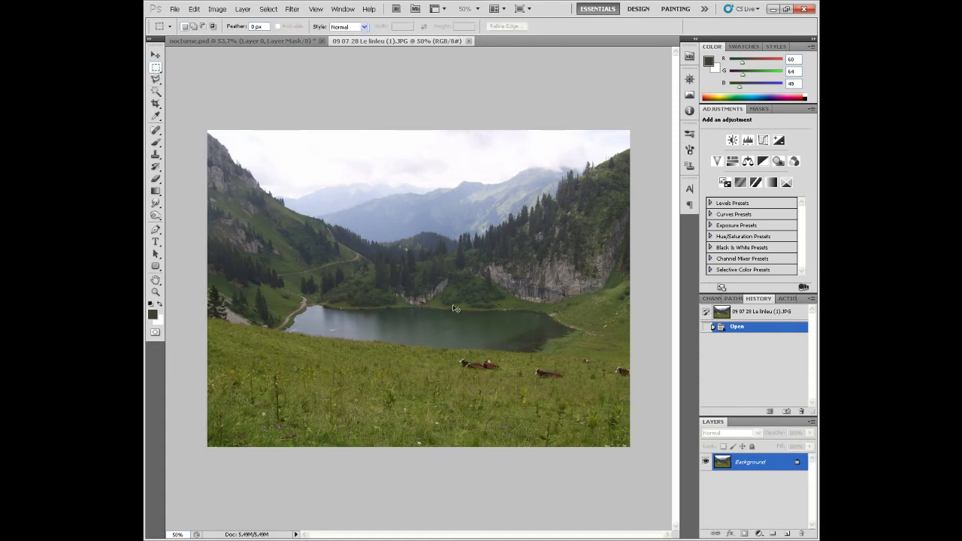
drag(240, 47, 446, 314)
drag(774, 461, 773, 500)
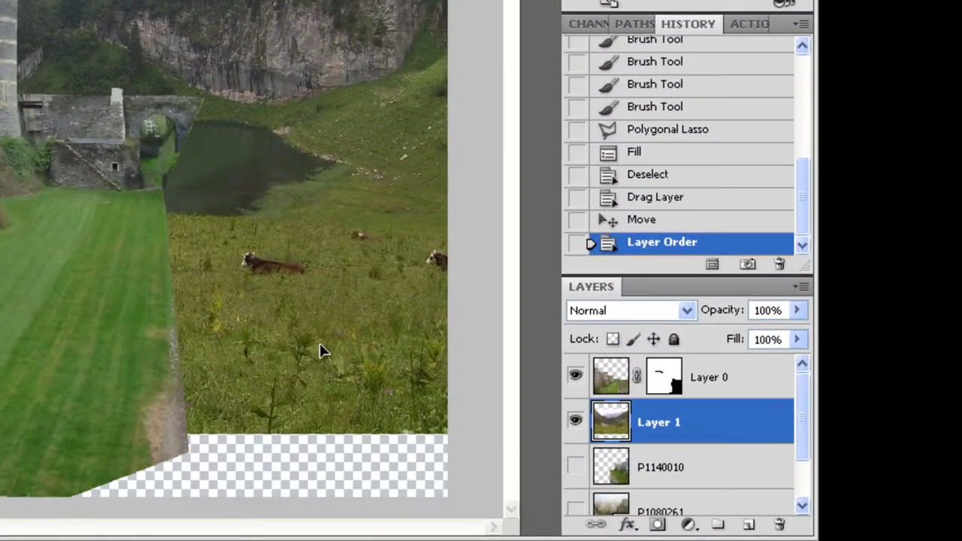
mouse_move(320, 350)
mouse_down()
mouse_move(315, 305)
mouse_move(314, 367)
mouse_move(310, 359)
mouse_up()
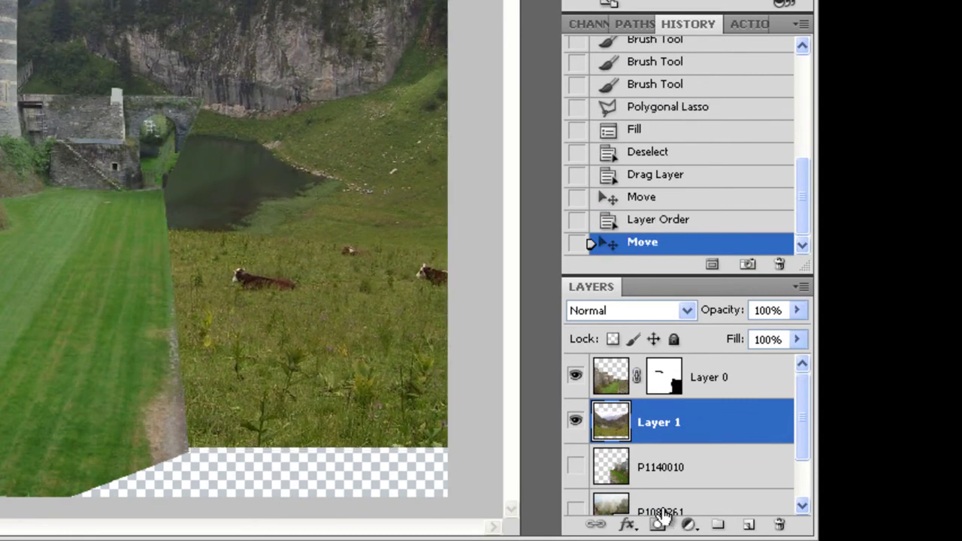
- Paint black on Layer 0's mask to hide the far end wall and the back of the lawn beside the towers
click(664, 379)
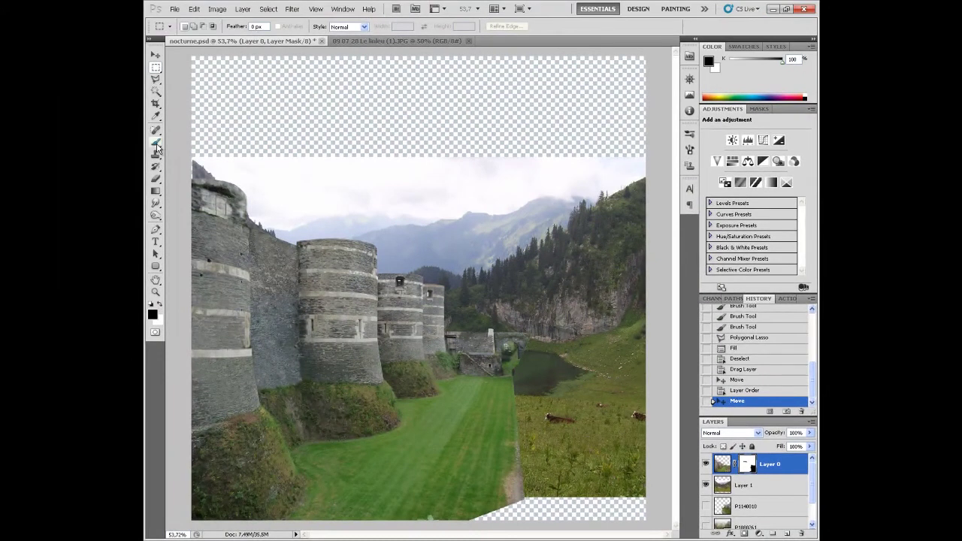
click(156, 145)
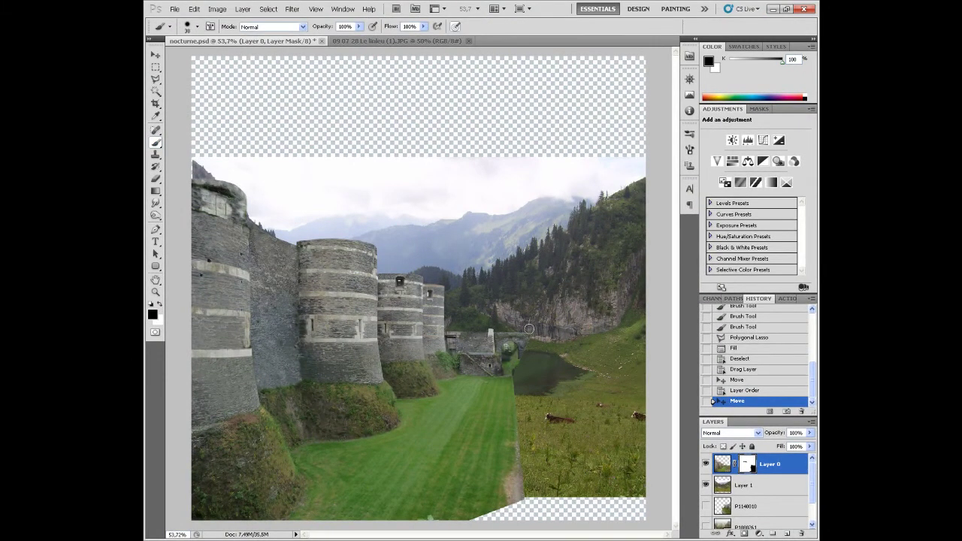
mouse_move(515, 376)
mouse_down()
mouse_move(513, 334)
mouse_move(502, 330)
mouse_move(483, 349)
mouse_move(473, 338)
mouse_move(468, 348)
mouse_move(460, 338)
mouse_move(455, 348)
mouse_move(452, 328)
mouse_up()
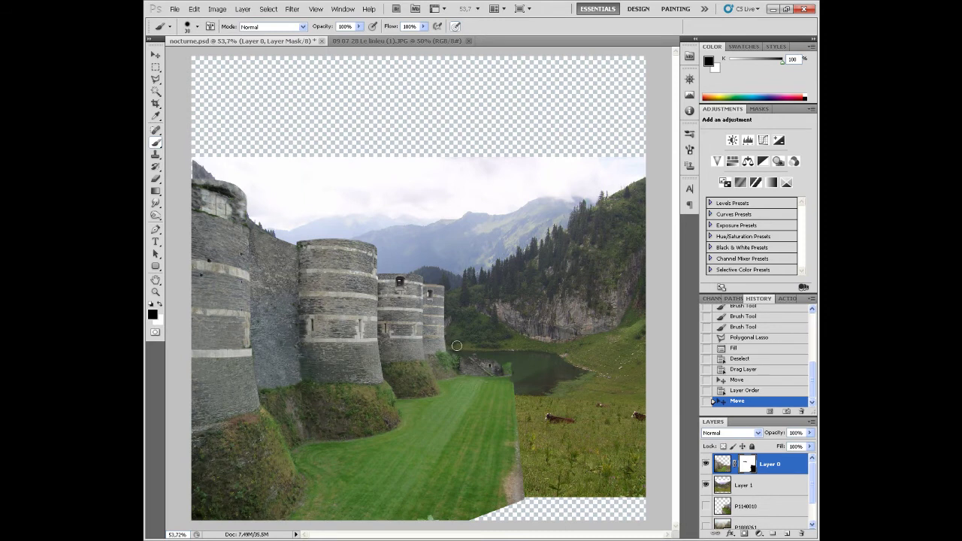
mouse_move(461, 370)
mouse_down()
mouse_move(480, 356)
mouse_move(487, 373)
mouse_move(510, 365)
mouse_move(489, 378)
mouse_move(522, 379)
mouse_move(502, 395)
mouse_move(521, 383)
mouse_move(493, 392)
mouse_move(479, 375)
mouse_move(454, 382)
mouse_up()
click(446, 381)
click(446, 381)
click(447, 382)
click(451, 381)
click(440, 383)
mouse_move(445, 386)
mouse_down()
mouse_move(480, 390)
mouse_move(493, 397)
mouse_move(486, 407)
mouse_move(514, 408)
mouse_move(451, 417)
mouse_move(444, 397)
mouse_move(424, 407)
mouse_move(399, 402)
mouse_move(448, 402)
mouse_move(425, 405)
mouse_up()
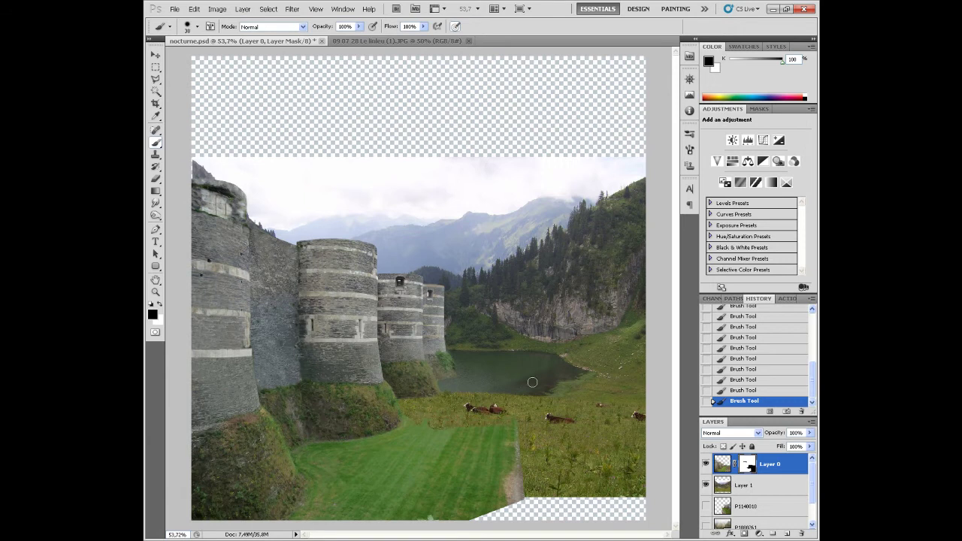
- Enlarge the brush to 67 px and paint out the remaining lawn on Layer 0's mask, up to the tower bases
right_click(496, 408)
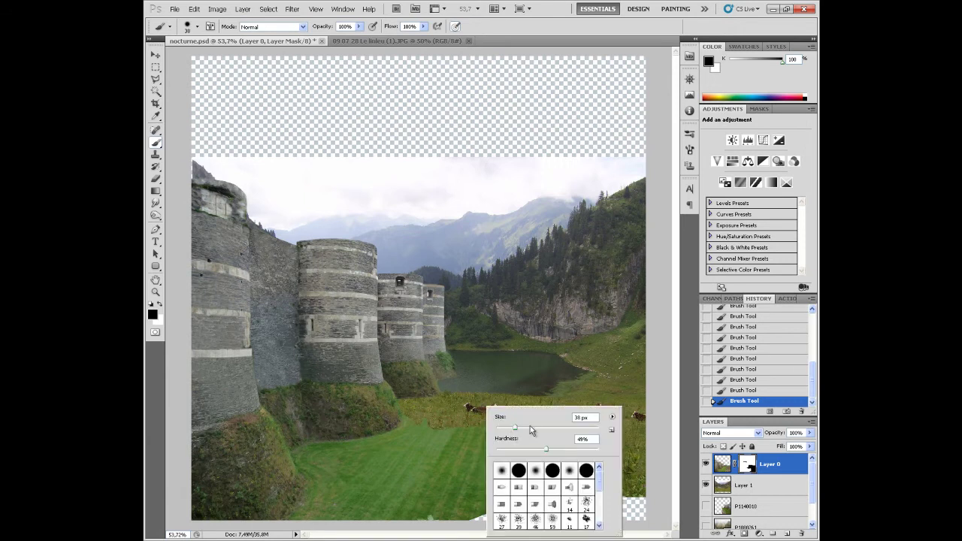
key(Return)
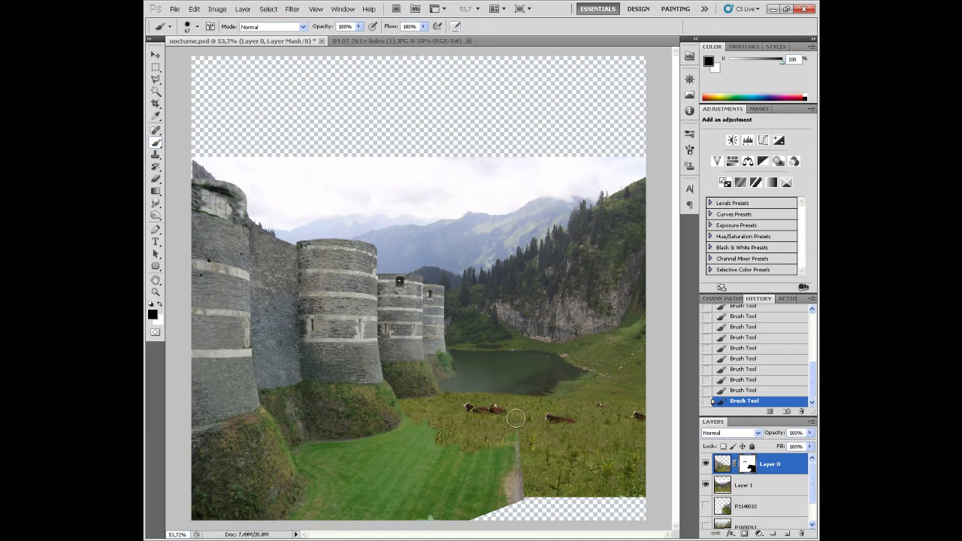
mouse_move(503, 472)
mouse_down()
mouse_move(525, 484)
mouse_move(495, 520)
mouse_move(457, 529)
mouse_move(468, 504)
mouse_move(406, 532)
mouse_move(418, 497)
mouse_move(345, 522)
mouse_move(320, 505)
mouse_move(296, 523)
mouse_move(320, 492)
mouse_move(298, 457)
mouse_move(404, 435)
mouse_move(371, 444)
mouse_move(411, 420)
mouse_move(389, 440)
mouse_move(314, 446)
mouse_move(377, 441)
mouse_move(382, 458)
mouse_move(324, 474)
mouse_move(325, 460)
mouse_move(335, 465)
mouse_move(332, 490)
mouse_move(376, 457)
mouse_move(381, 476)
mouse_move(429, 428)
mouse_move(435, 437)
mouse_move(400, 489)
mouse_move(417, 465)
mouse_move(408, 477)
mouse_move(401, 465)
mouse_move(417, 493)
mouse_move(440, 457)
mouse_move(462, 446)
mouse_move(432, 492)
mouse_move(444, 500)
mouse_move(488, 457)
mouse_move(490, 505)
mouse_up()
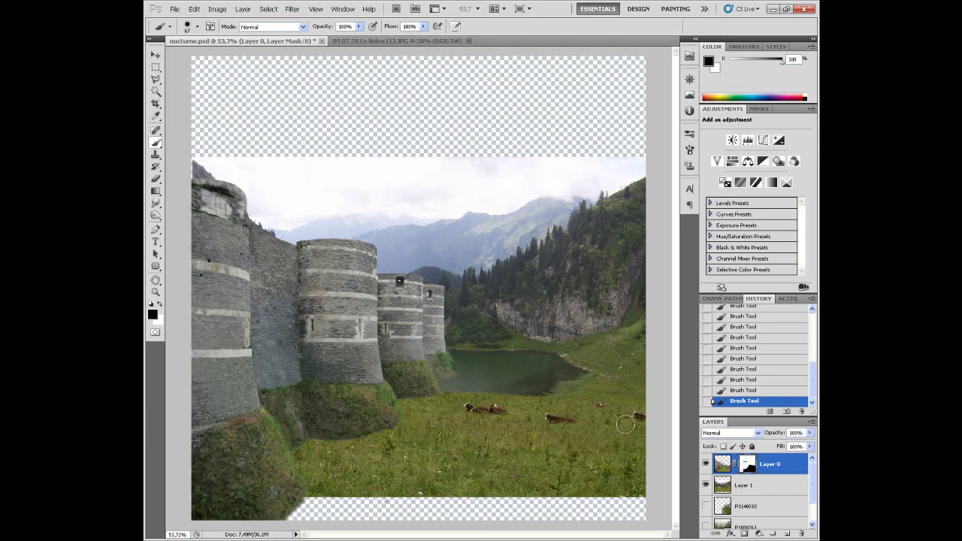
- Enlarge the lake landscape on Layer 1 with Free Transform and reposition it to reach the canvas's bottom edge
click(766, 488)
drag(430, 431, 423, 394)
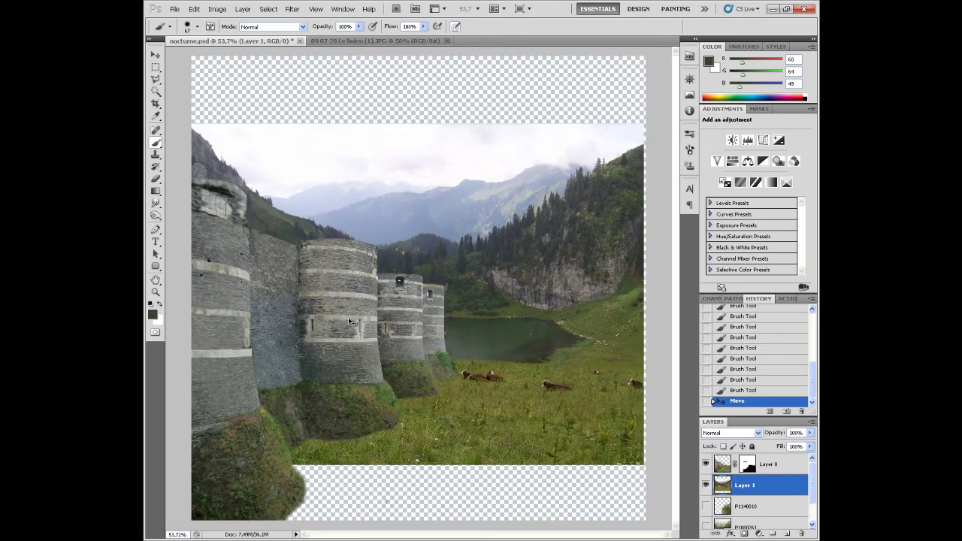
click(156, 67)
right_click(439, 218)
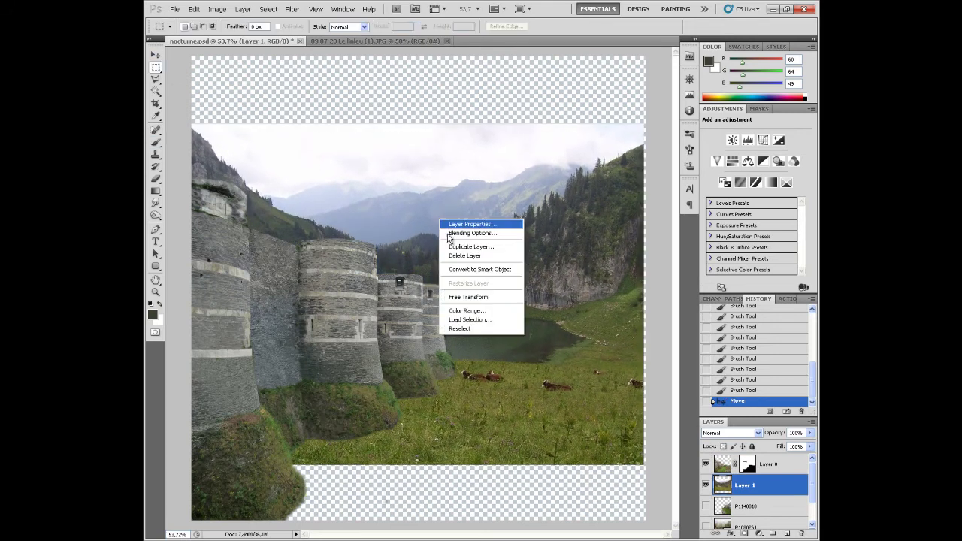
click(471, 295)
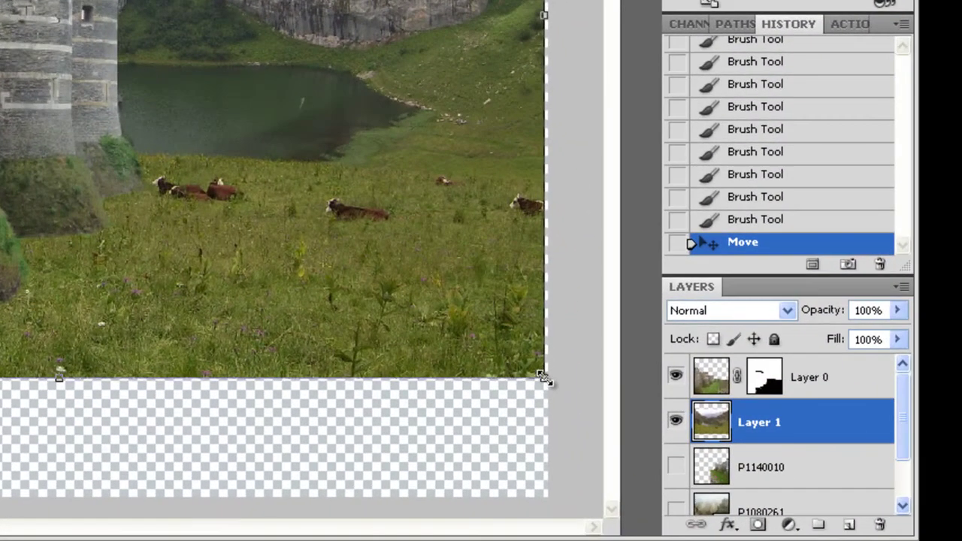
drag(588, 415, 614, 432)
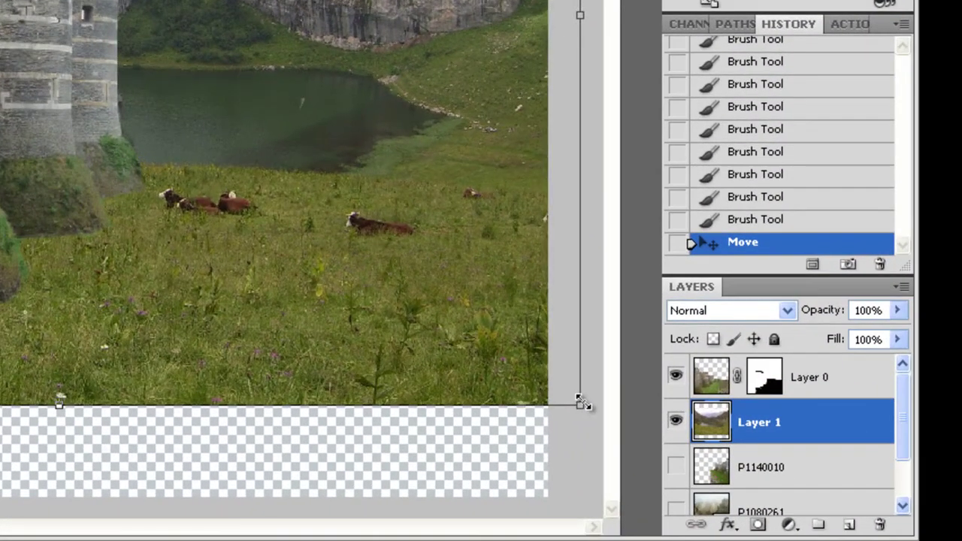
key(Return)
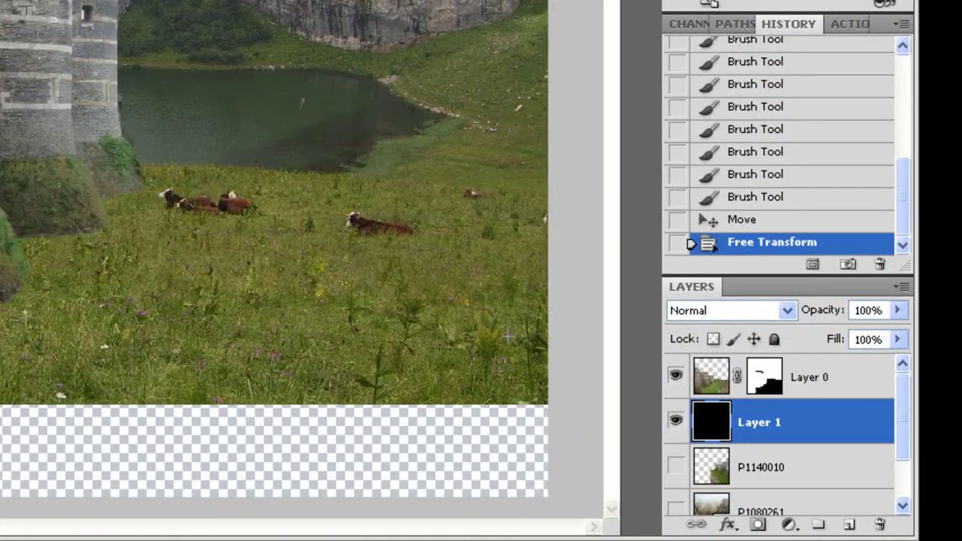
drag(256, 254, 286, 368)
key(ctrl+minus)
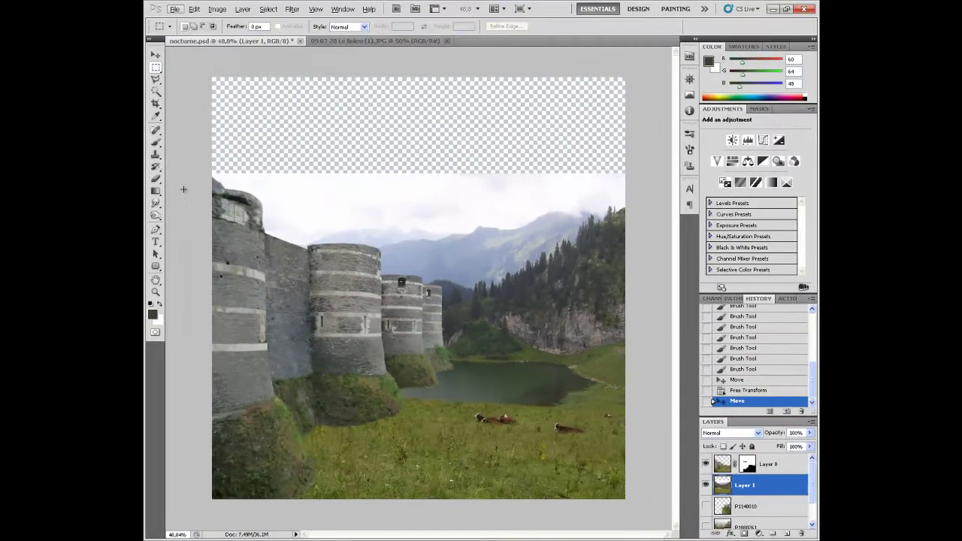
- Remove the cows from the meadow on Layer 1 with a 55 px Clone Stamp, sampling the nearby grass
click(156, 154)
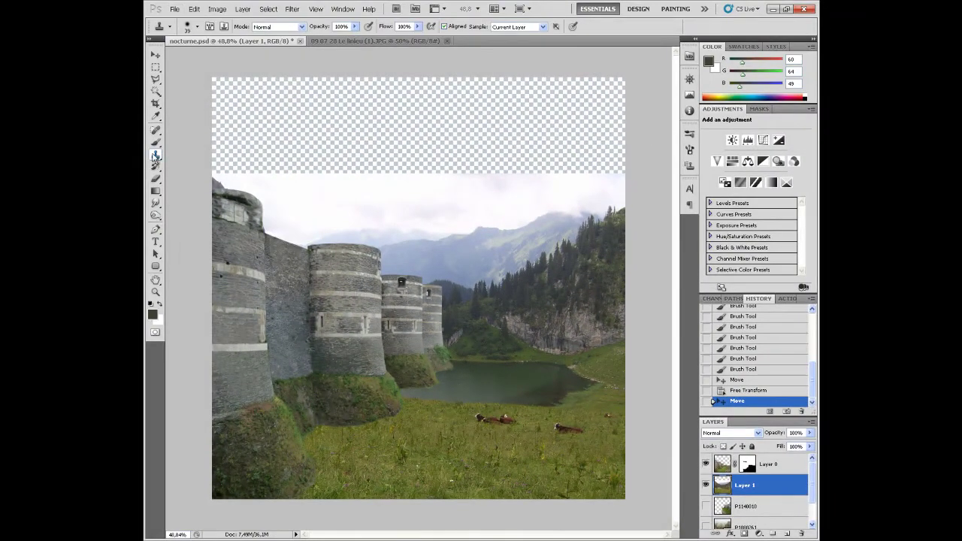
right_click(468, 443)
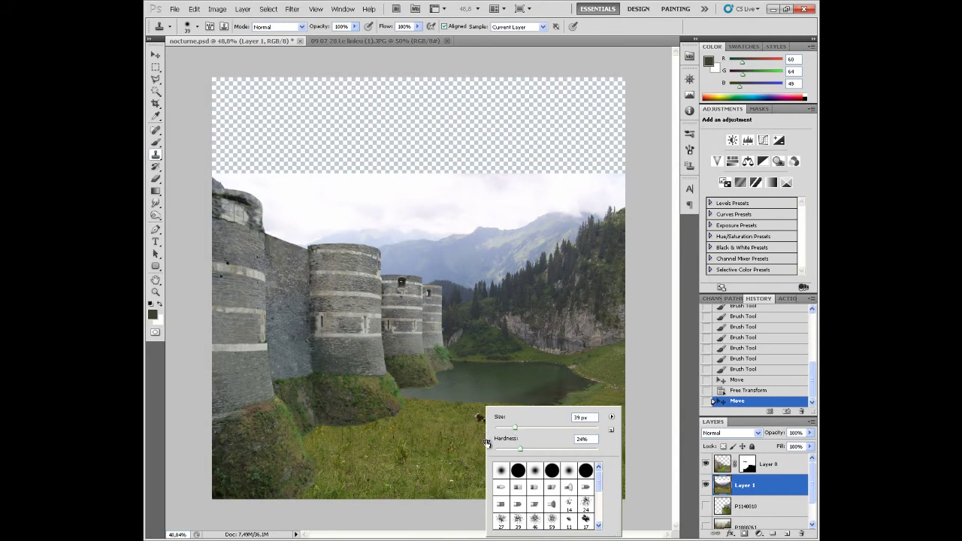
alt+click(472, 435)
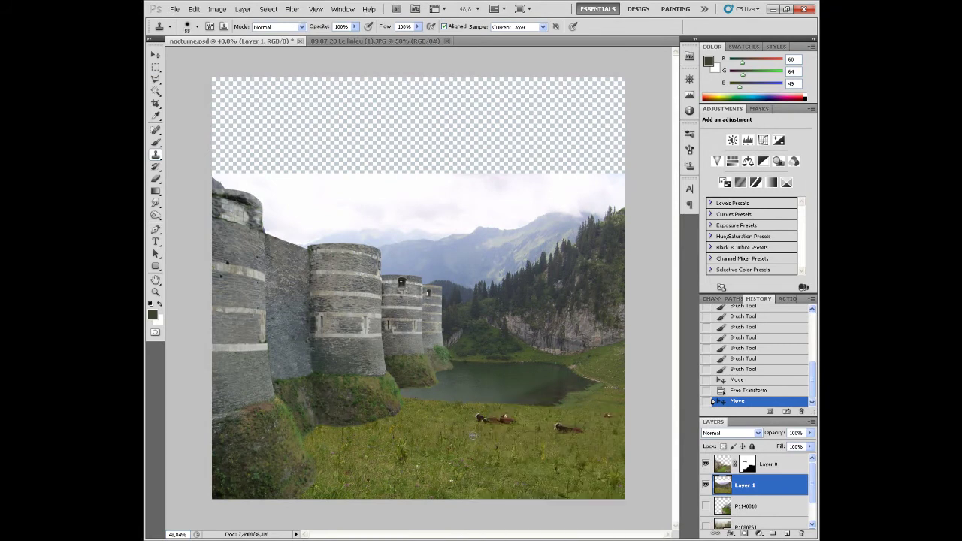
mouse_move(483, 418)
mouse_down()
mouse_move(506, 419)
mouse_move(478, 430)
mouse_up()
alt+click(459, 420)
alt+click(529, 419)
alt+click(540, 417)
drag(562, 427, 573, 430)
click(573, 430)
click(607, 415)
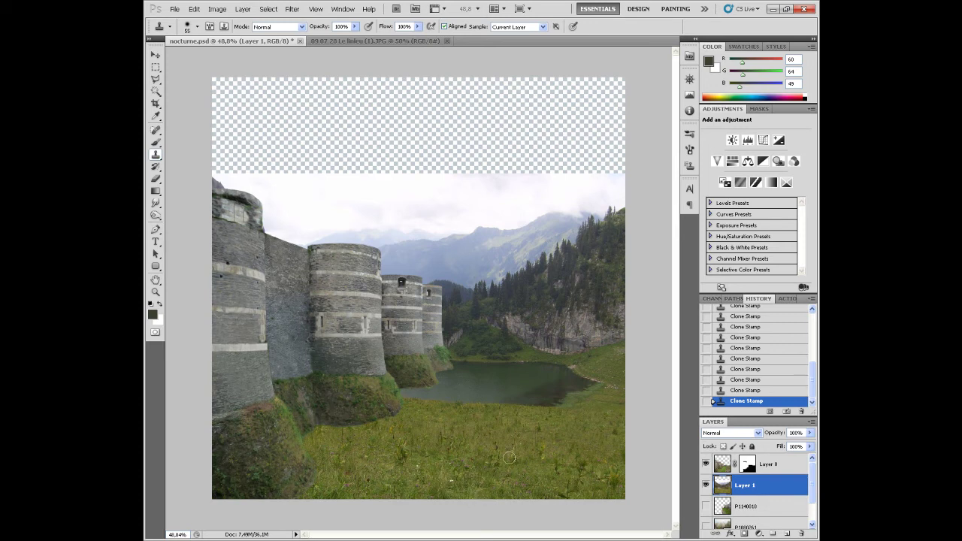
- Add a new layer above Layer 1 and name it lac
click(787, 534)
double_click(742, 486)
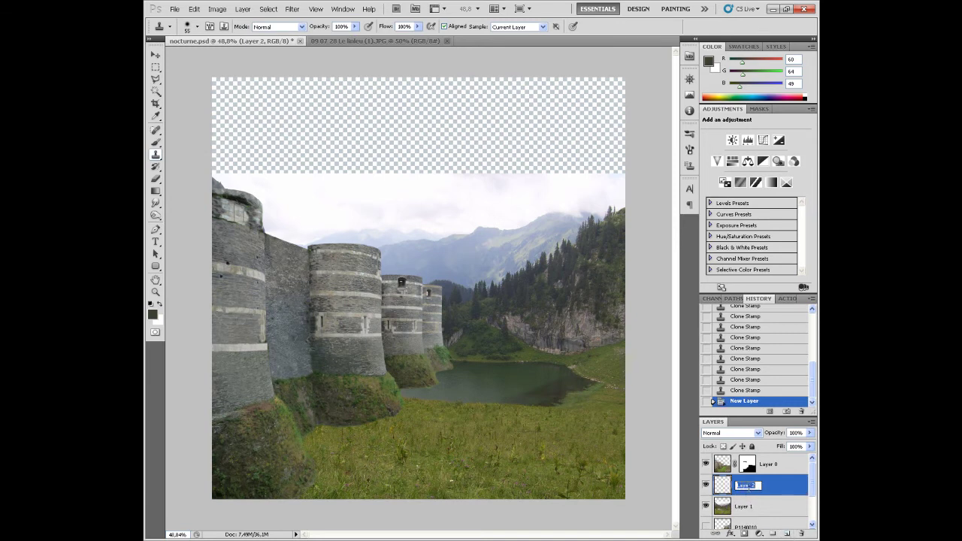
text(lu)
text(c)
key(Return)
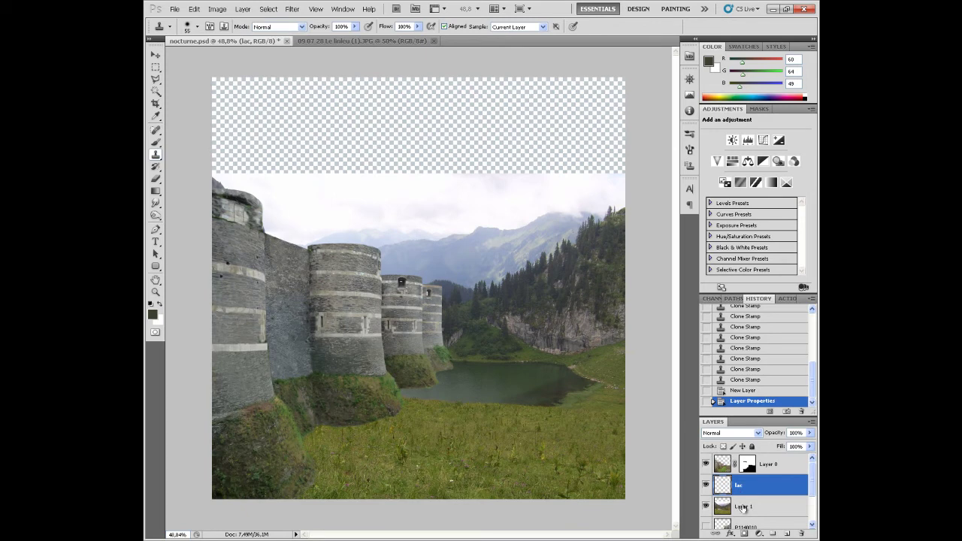
- Rename Layer 1 as ar and Layer 0 as Chateau
double_click(743, 508)
text(ar)
key(Return)
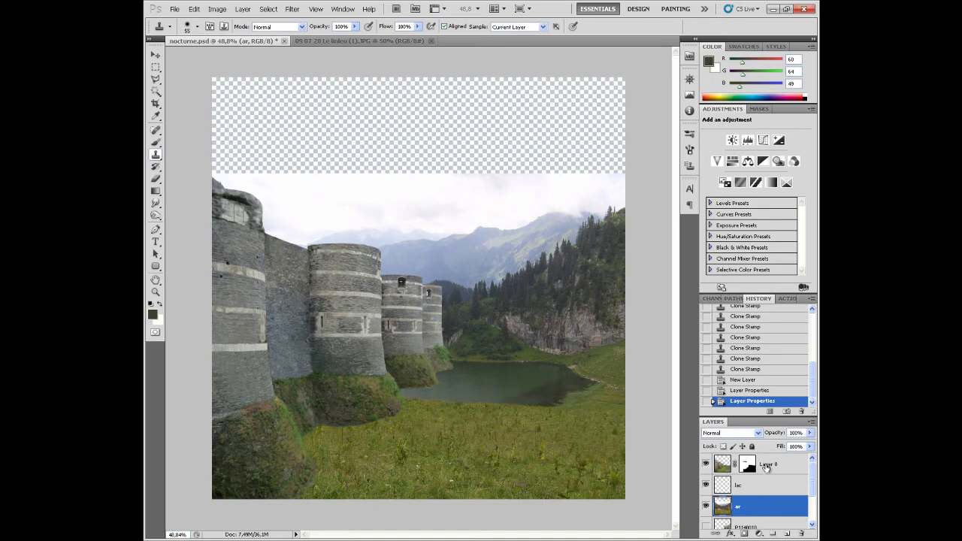
double_click(767, 465)
text(c)
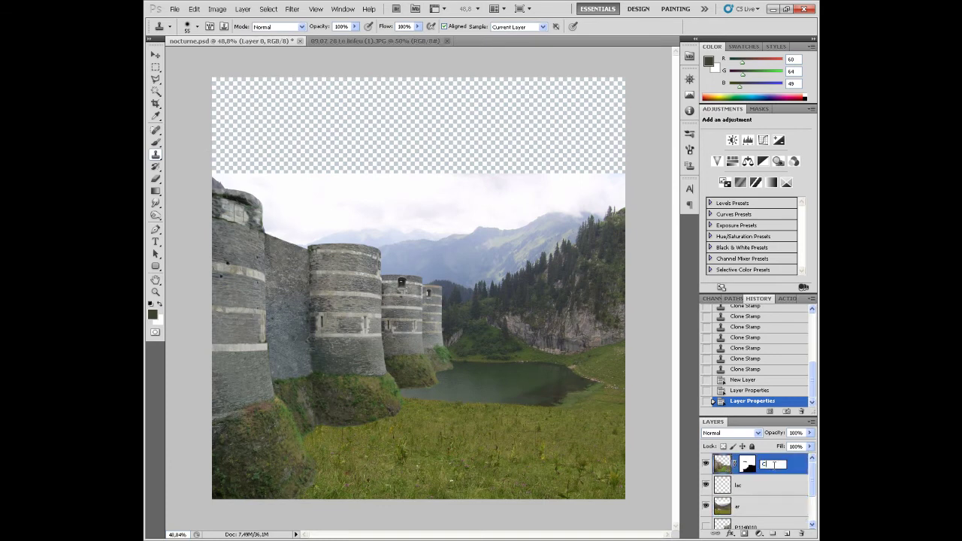
text(hateau)
key(Return)
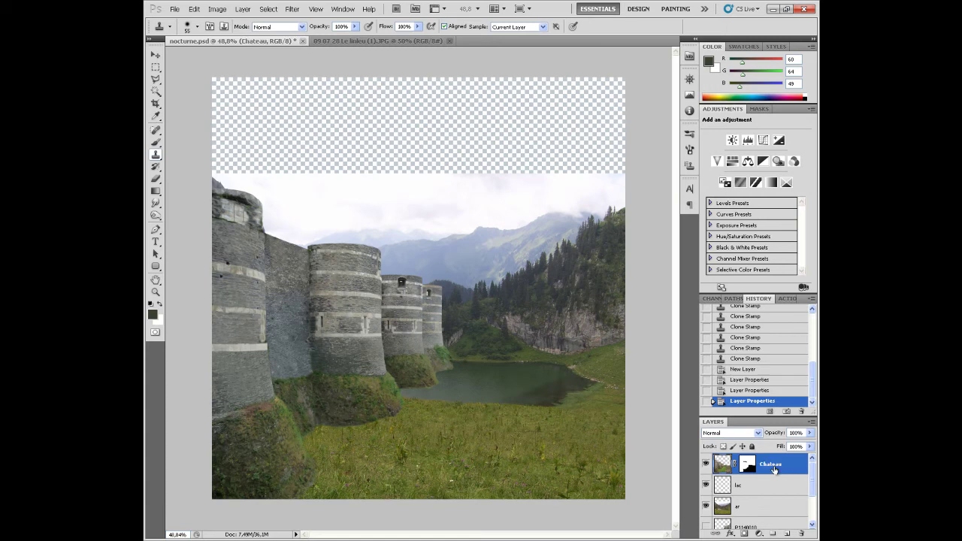
- Delete the hidden layers P1140010, P1080261 and gf-mer-ciel-bretagne from the bottom of the layer stack
scroll(775, 481, down, 2)
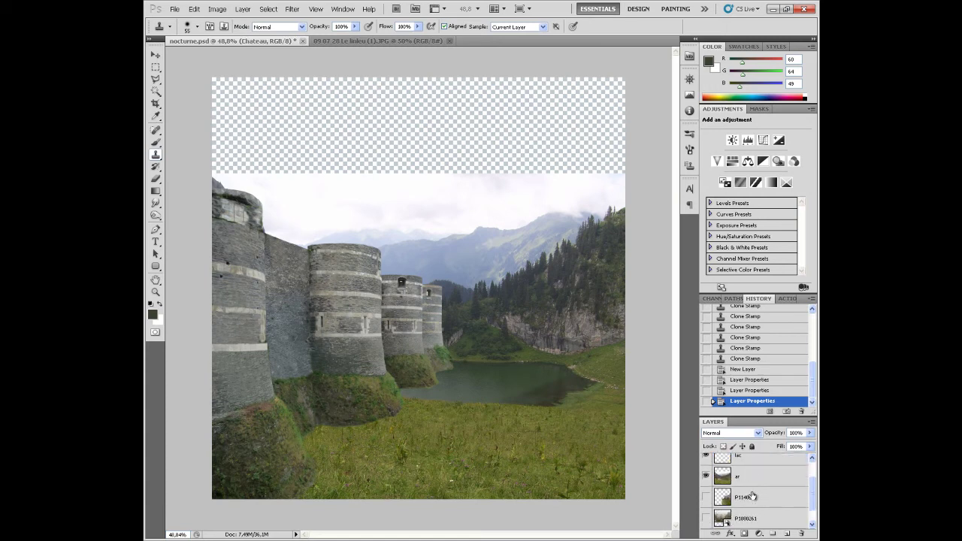
click(779, 504)
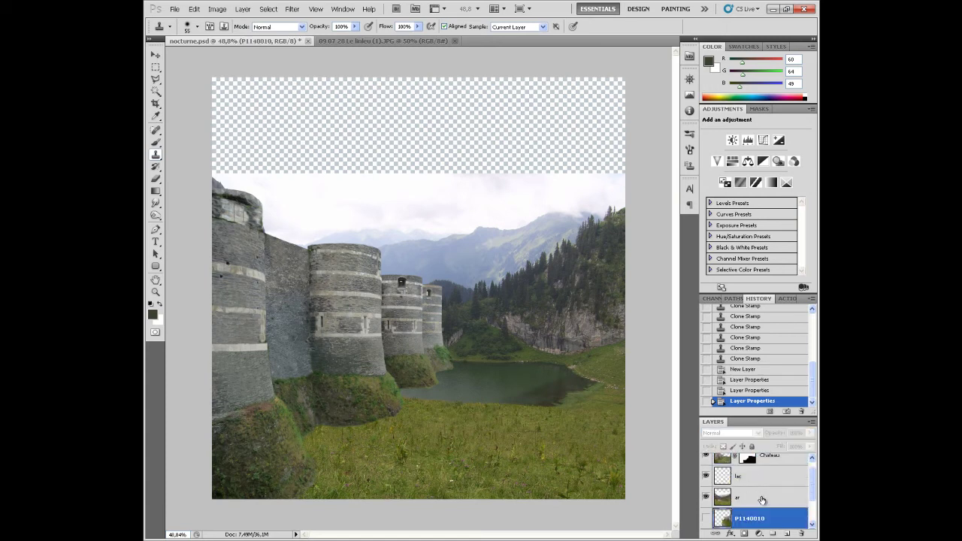
scroll(766, 502, down, 1)
shift+click(757, 500)
shift+click(765, 510)
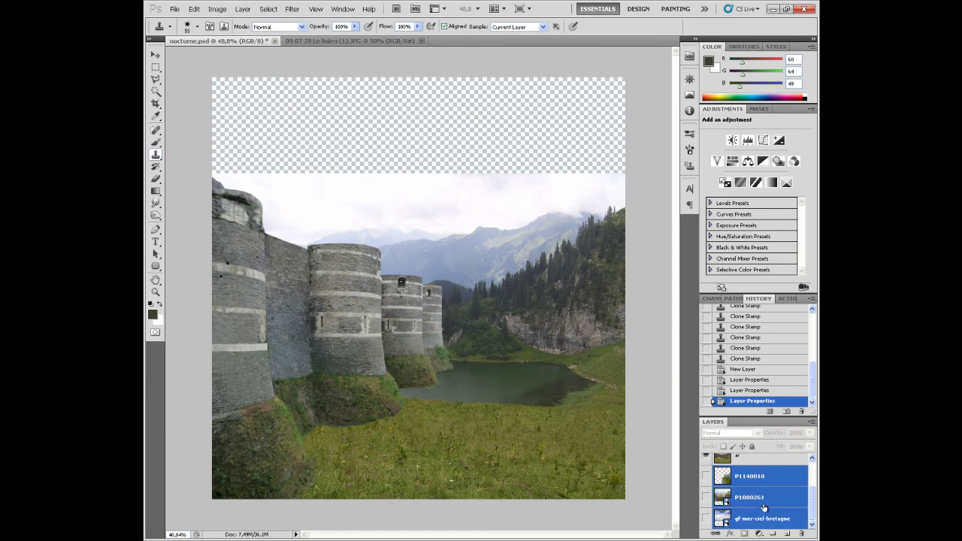
click(800, 533)
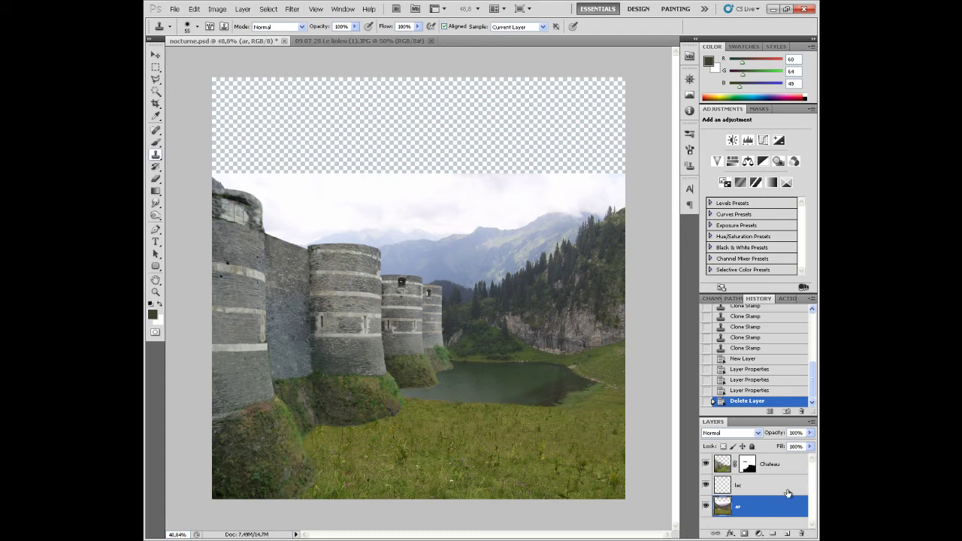
- On the lac layer, brush a sampled dark green lake colour over the meadow, extending the water to the canvas's bottom edge
click(790, 495)
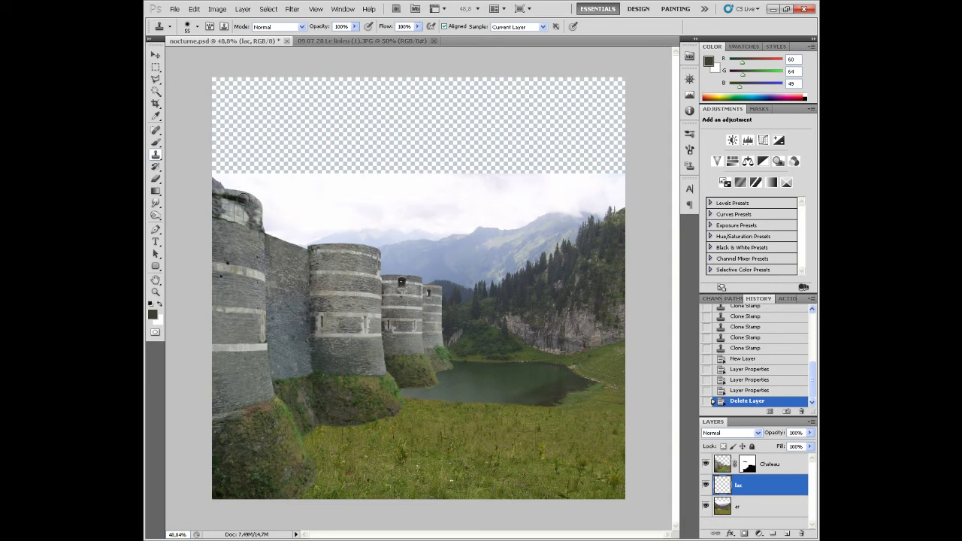
click(155, 143)
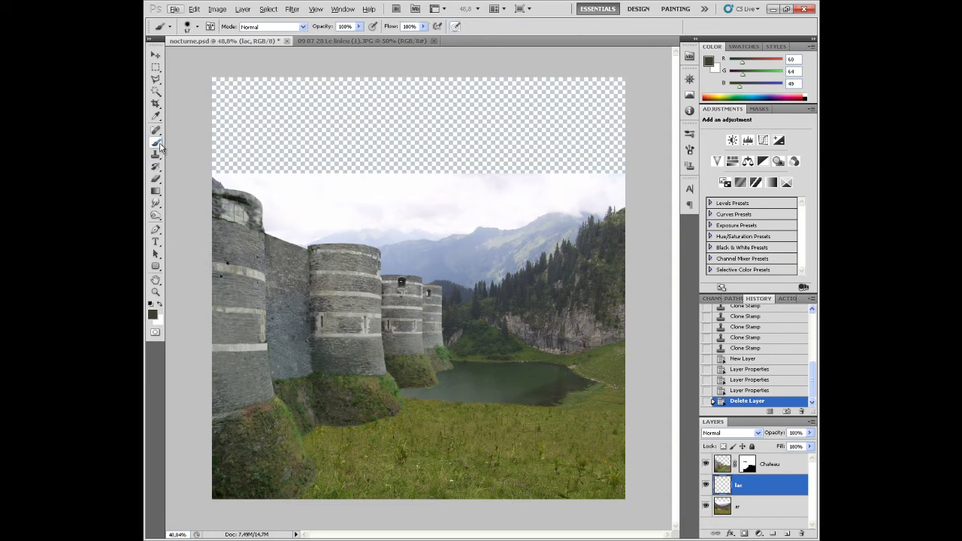
key(alt)
mouse_move(399, 414)
mouse_down()
mouse_move(314, 433)
mouse_move(318, 462)
mouse_move(296, 494)
mouse_move(313, 500)
mouse_move(345, 487)
mouse_move(344, 501)
mouse_move(344, 451)
mouse_move(325, 462)
mouse_move(378, 426)
mouse_move(381, 436)
mouse_move(404, 423)
mouse_move(415, 402)
mouse_move(412, 412)
mouse_move(430, 412)
mouse_move(416, 422)
mouse_move(430, 404)
mouse_move(508, 408)
mouse_move(489, 409)
mouse_move(496, 406)
mouse_move(520, 411)
mouse_move(539, 432)
mouse_move(448, 505)
mouse_move(458, 496)
mouse_move(432, 497)
mouse_move(449, 487)
mouse_move(419, 495)
mouse_move(354, 457)
mouse_up()
click(534, 411)
mouse_move(411, 427)
mouse_down()
mouse_move(389, 465)
mouse_move(433, 442)
mouse_move(432, 489)
mouse_move(494, 464)
mouse_move(536, 424)
mouse_move(451, 456)
mouse_move(457, 426)
mouse_move(419, 438)
mouse_move(502, 420)
mouse_move(511, 425)
mouse_move(493, 440)
mouse_move(555, 433)
mouse_move(556, 399)
mouse_move(514, 420)
mouse_move(565, 419)
mouse_move(568, 404)
mouse_move(466, 507)
mouse_up()
mouse_move(529, 511)
mouse_down()
mouse_move(558, 408)
mouse_move(522, 462)
mouse_move(531, 460)
mouse_move(513, 503)
mouse_move(497, 485)
mouse_up()
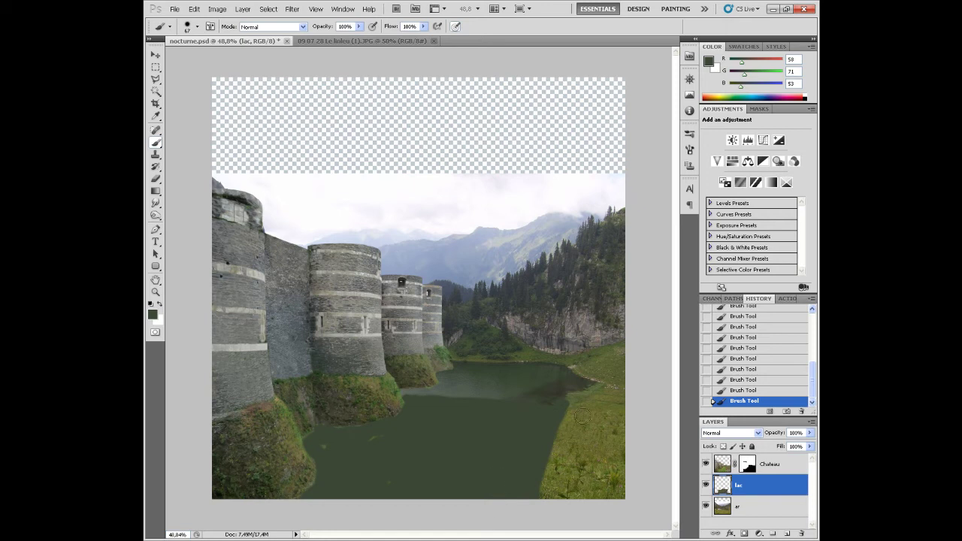
mouse_move(559, 415)
mouse_down()
mouse_move(558, 470)
mouse_move(535, 505)
mouse_up()
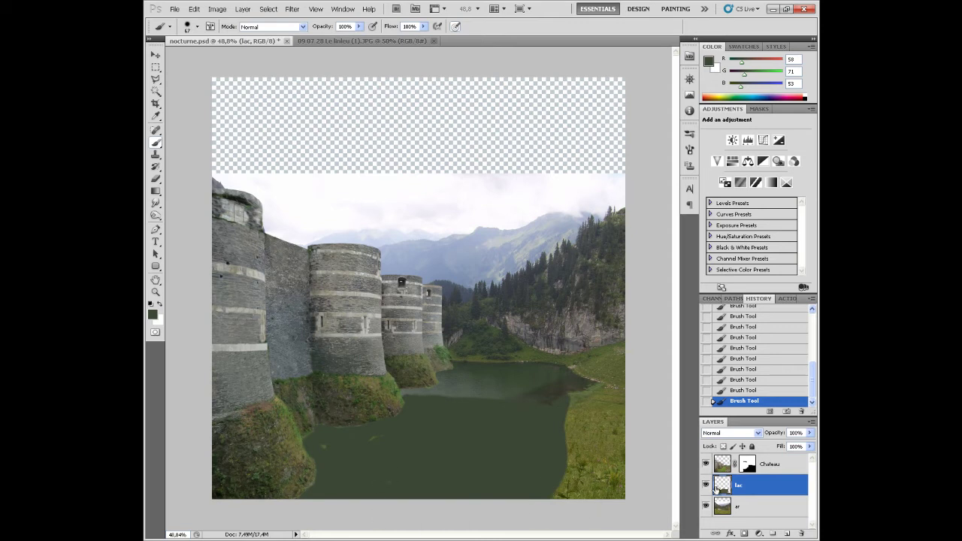
- Set up the Brush for the lac layer with a darker sampled lake colour, 37% opacity and a new brush size
click(744, 464)
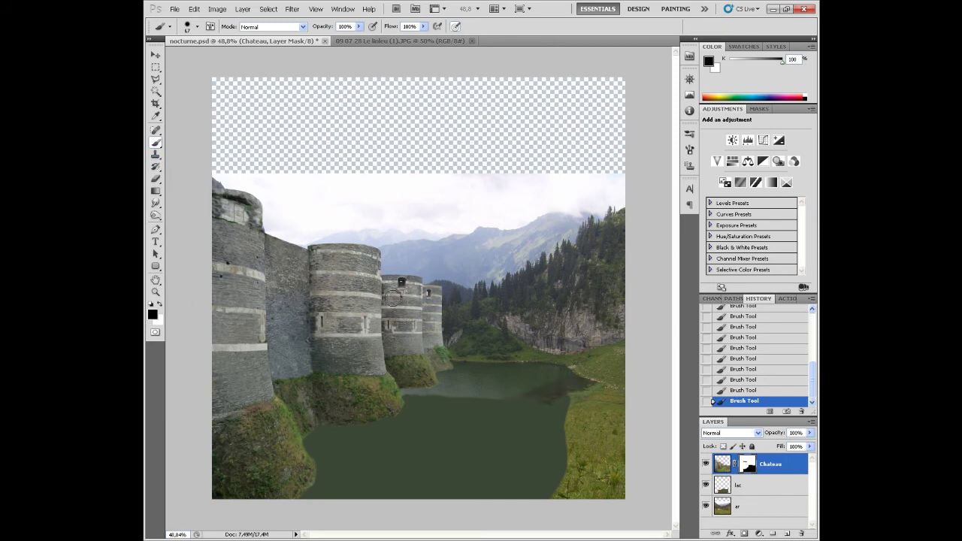
click(737, 483)
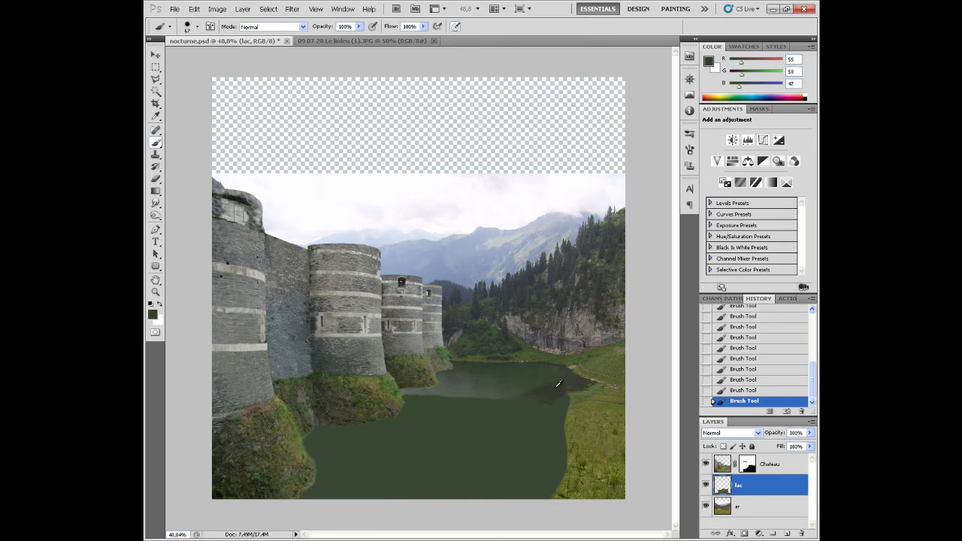
click(359, 26)
drag(363, 37, 325, 39)
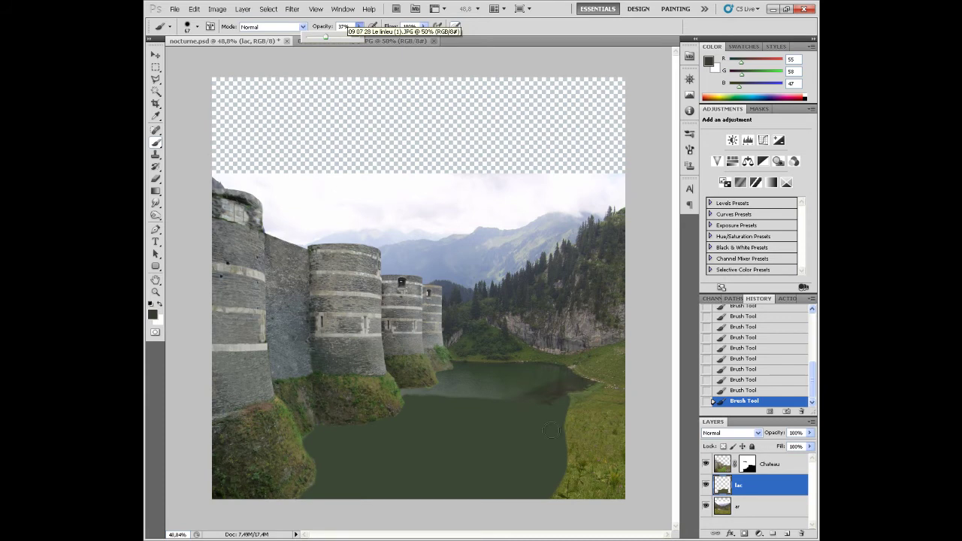
right_click(525, 408)
drag(571, 423, 553, 409)
key(Return)
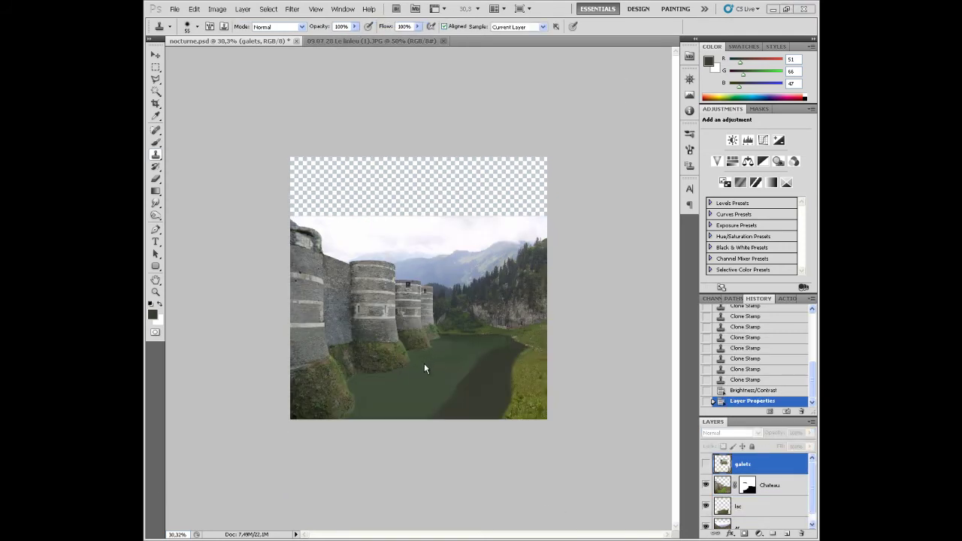
- Show the galets layer with its pebble beach photo
scroll(426, 363, up, 2)
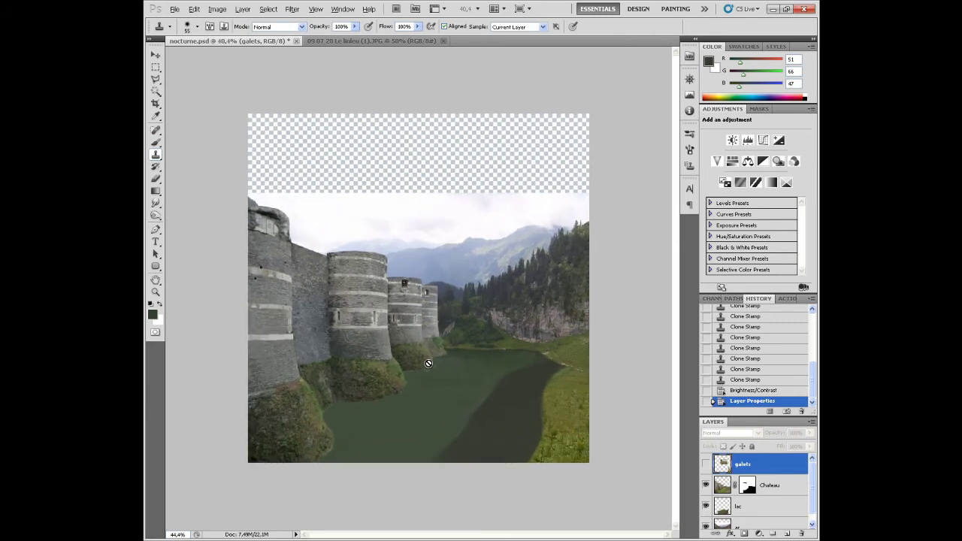
scroll(429, 363, up, 1)
scroll(427, 365, up, 1)
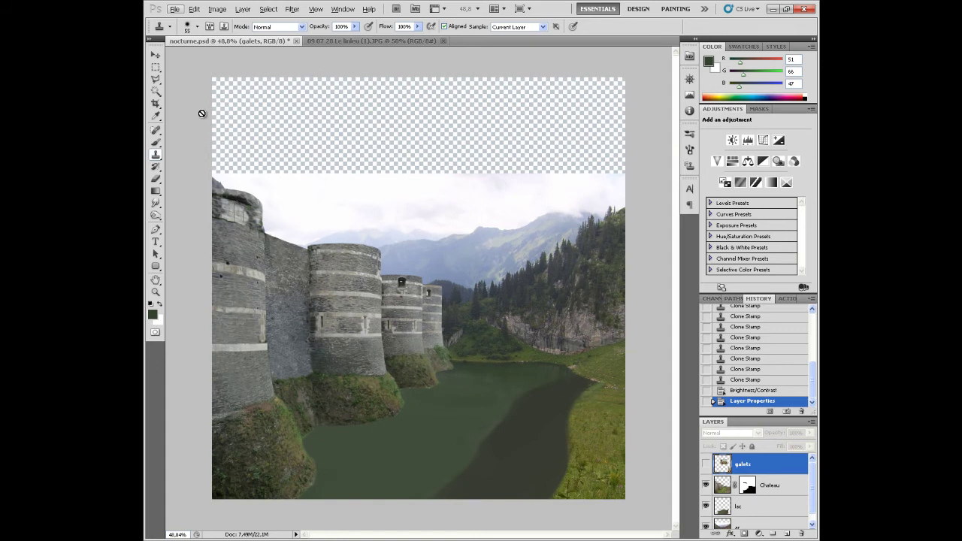
click(156, 68)
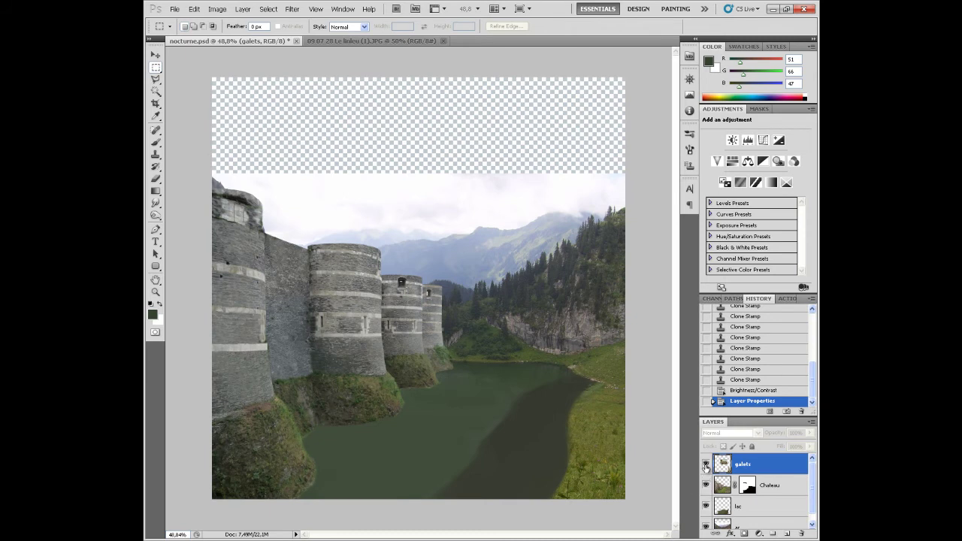
click(706, 466)
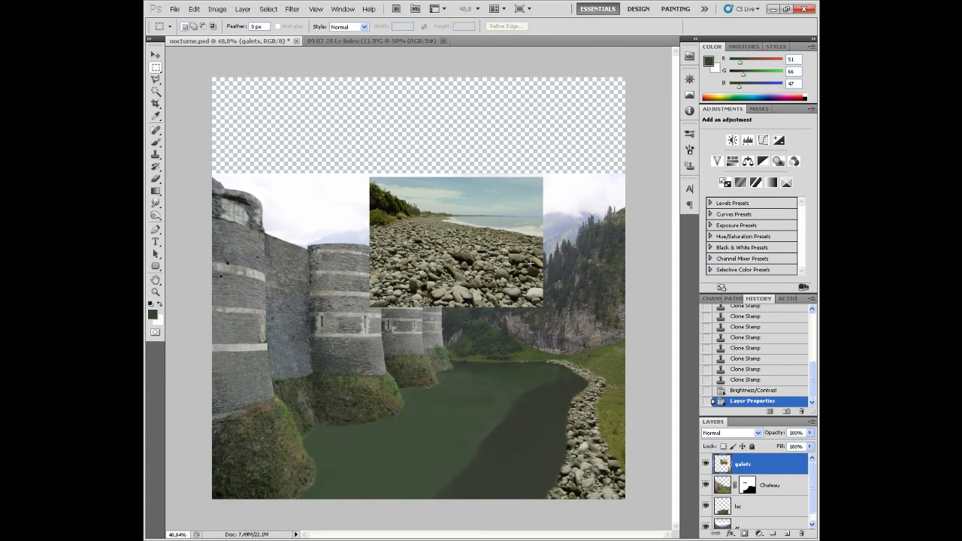
- Clone Stamp pebbles from the beach photo along the waterline below the foreground tower's bank on the galets layer
click(155, 155)
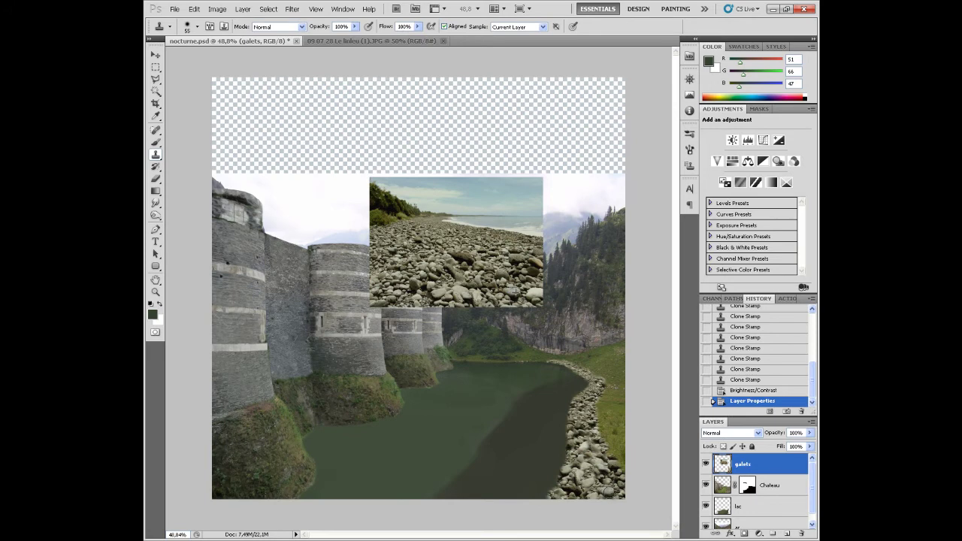
click(585, 481)
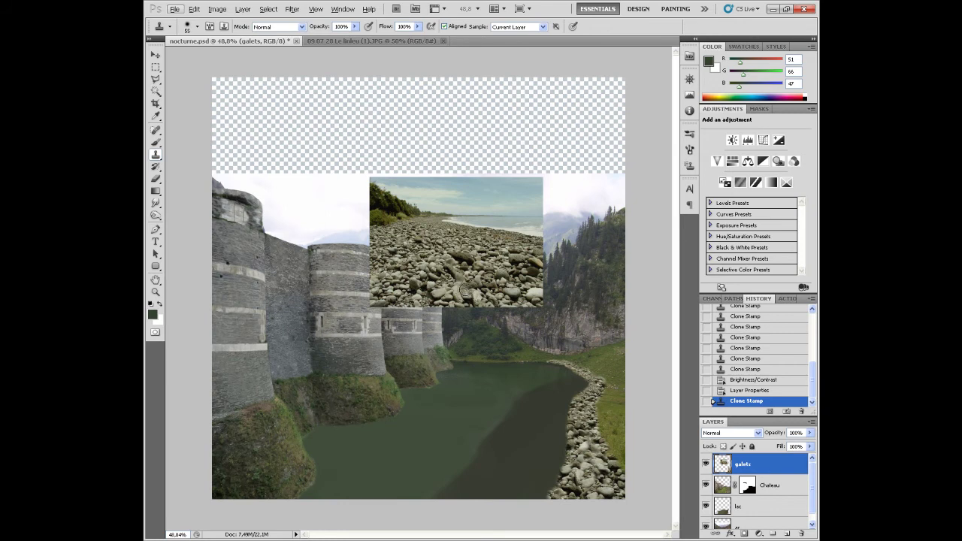
alt+click(458, 290)
drag(372, 419, 321, 422)
drag(291, 502, 305, 490)
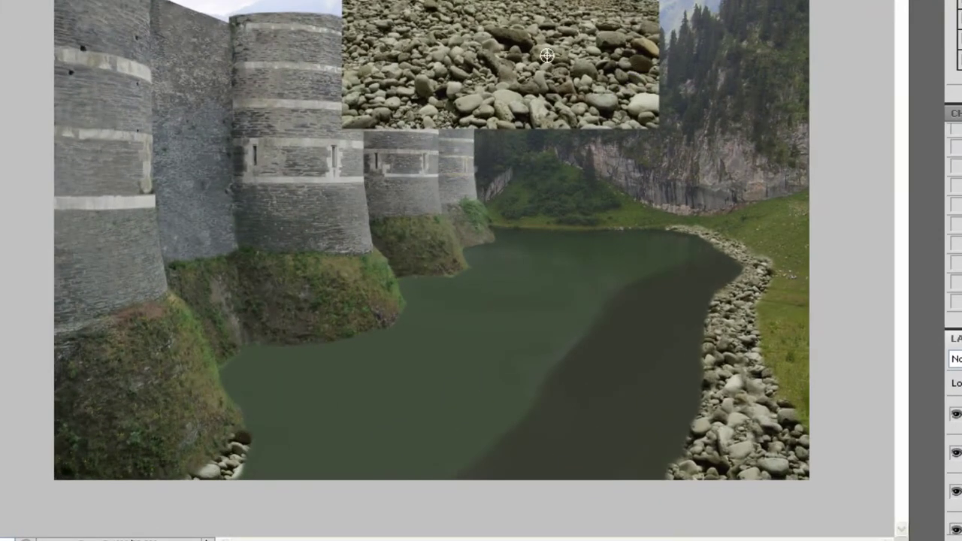
mouse_move(238, 440)
mouse_down()
mouse_move(265, 433)
mouse_move(245, 440)
mouse_move(242, 415)
mouse_up()
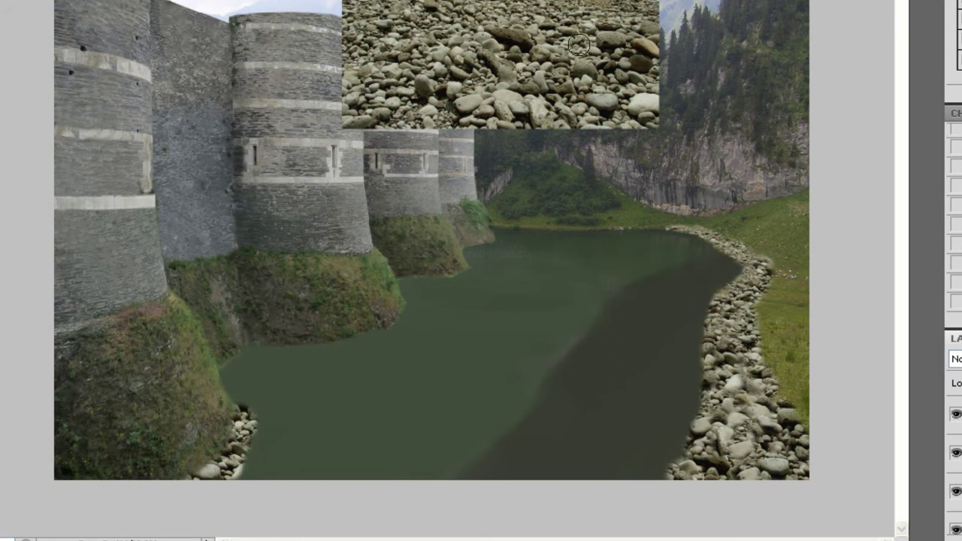
click(284, 406)
key(ctrl+z)
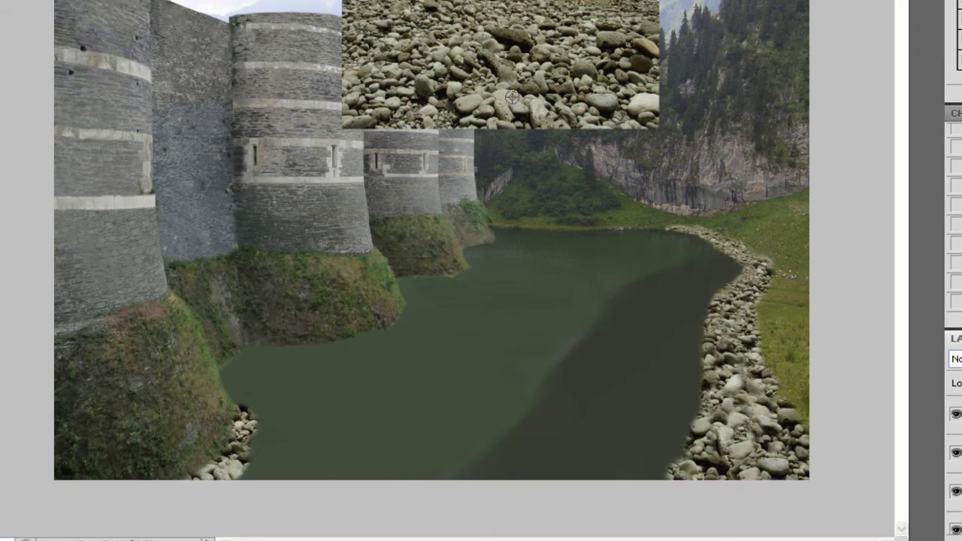
mouse_move(218, 482)
mouse_down()
mouse_move(215, 468)
mouse_move(248, 424)
mouse_up()
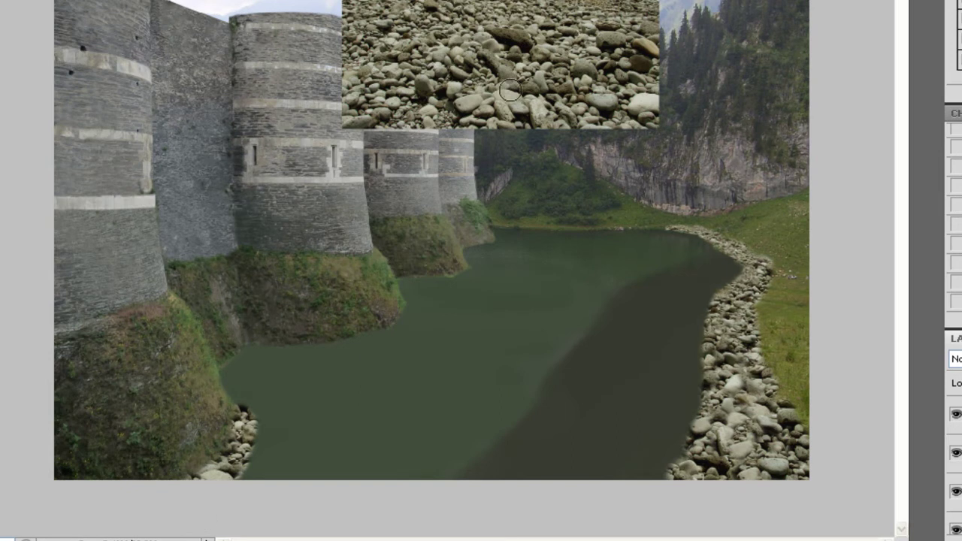
- Clone smaller pebbles from the beach photo along the waterline below the middle and rear towers
alt+click(452, 36)
mouse_move(258, 338)
mouse_down()
mouse_move(368, 335)
mouse_move(402, 312)
mouse_move(366, 362)
mouse_move(309, 399)
mouse_move(412, 311)
mouse_up()
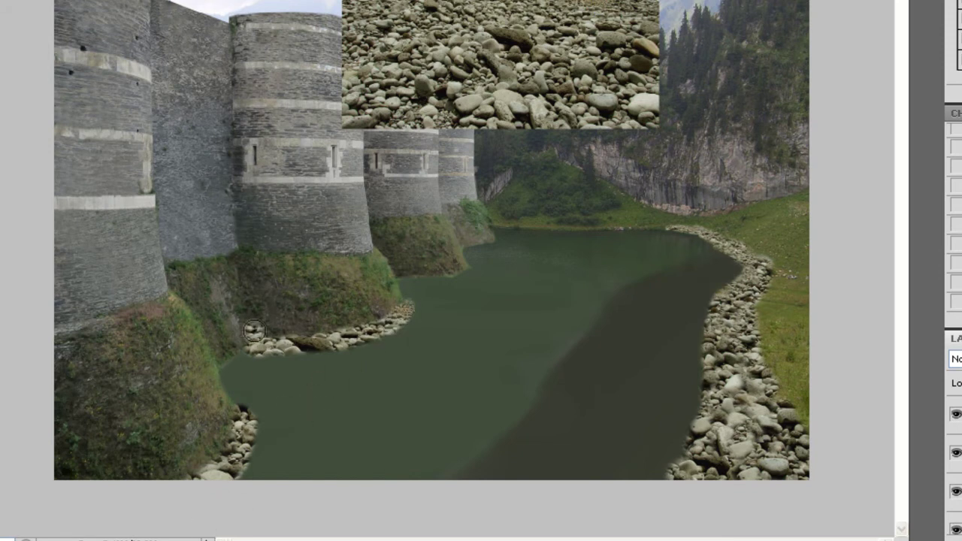
mouse_move(253, 348)
mouse_down()
mouse_move(260, 332)
mouse_move(227, 367)
mouse_move(260, 338)
mouse_move(238, 399)
mouse_up()
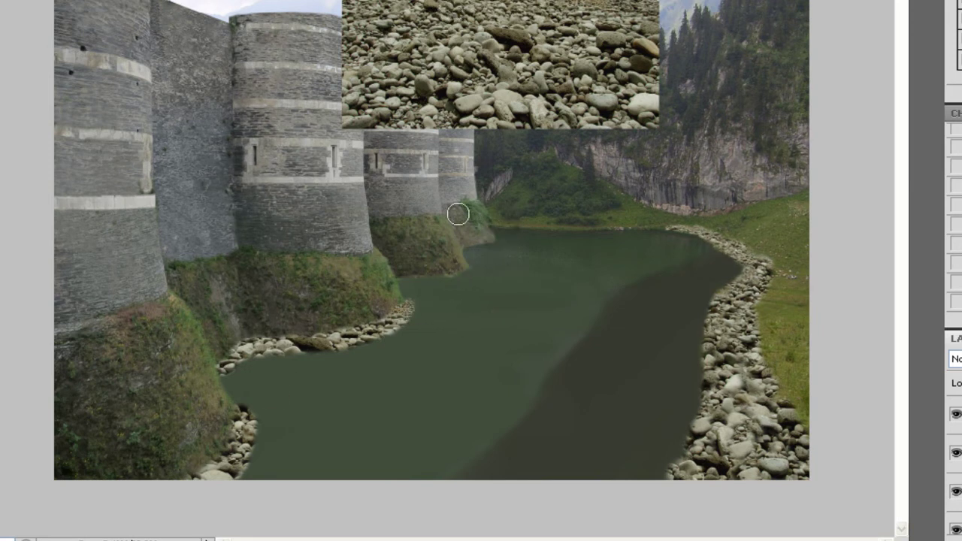
mouse_move(404, 278)
mouse_down()
mouse_move(464, 267)
mouse_move(468, 278)
mouse_move(364, 326)
mouse_up()
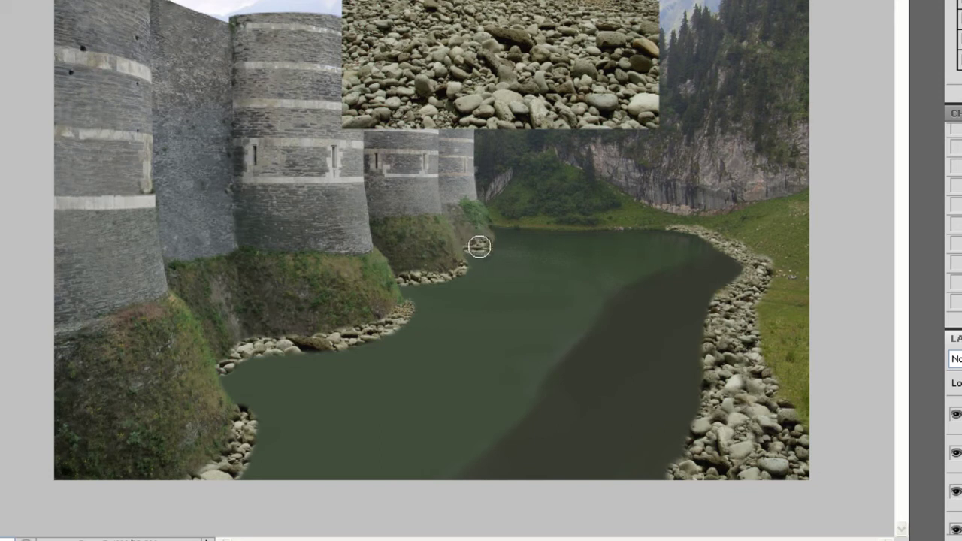
drag(489, 241, 514, 227)
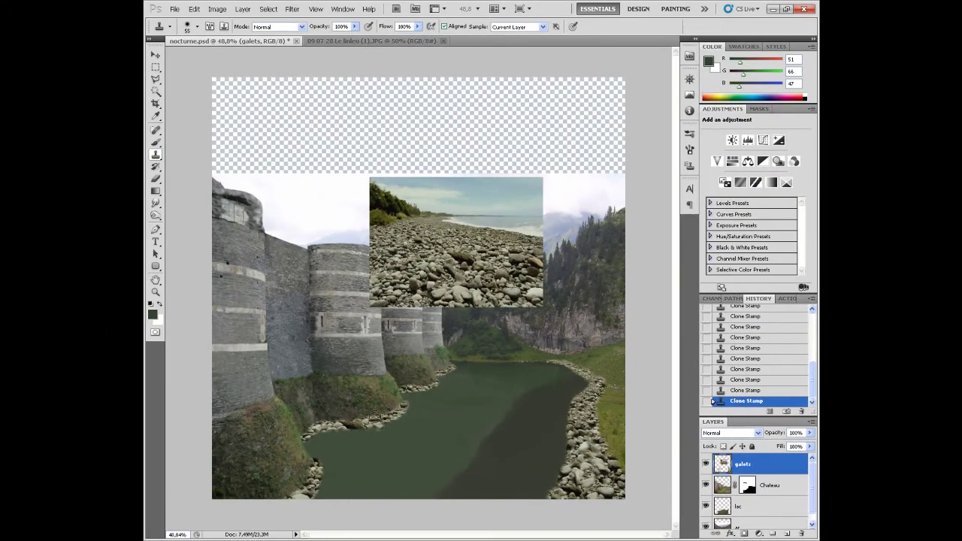
- Darken the castle-side pebbles with a 63 px Burn tool set to Shadows and 25% exposure
click(156, 217)
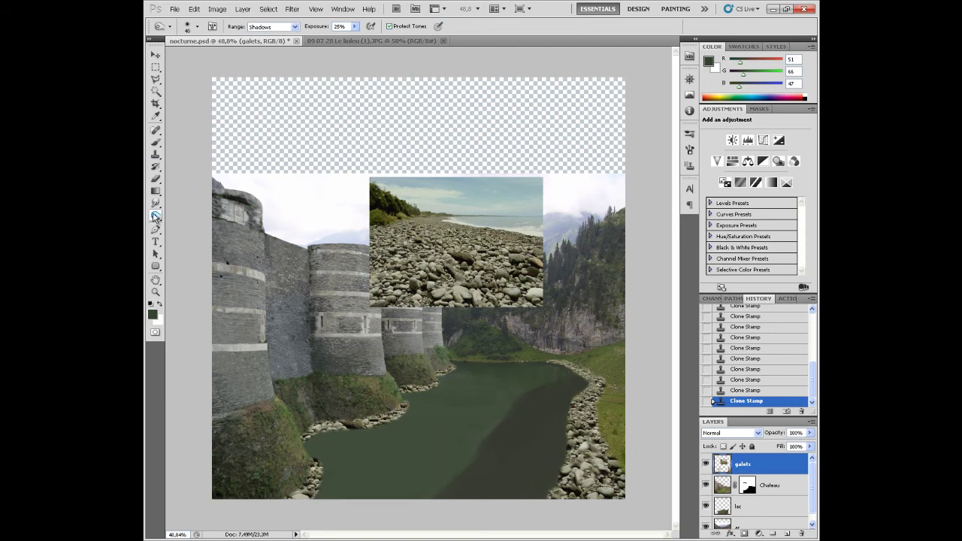
right_click(348, 391)
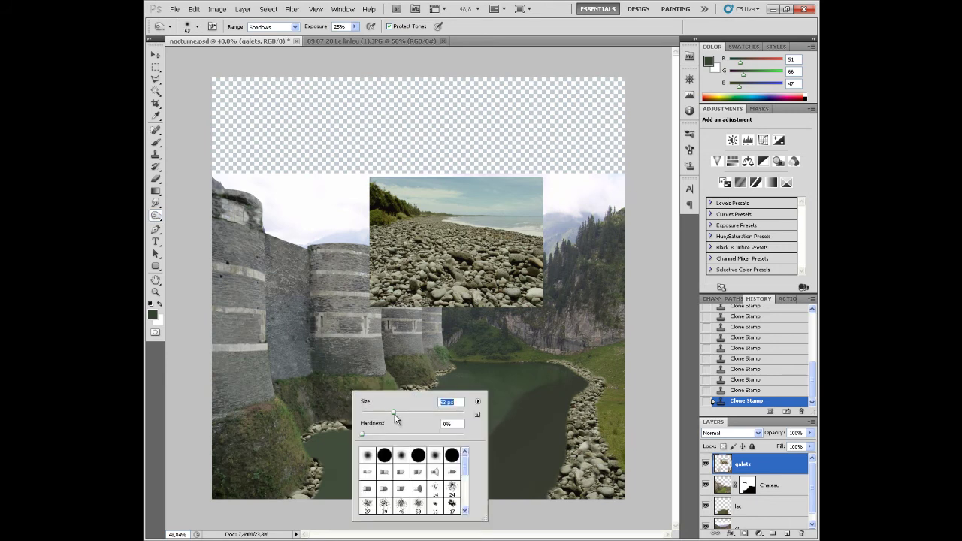
click(355, 27)
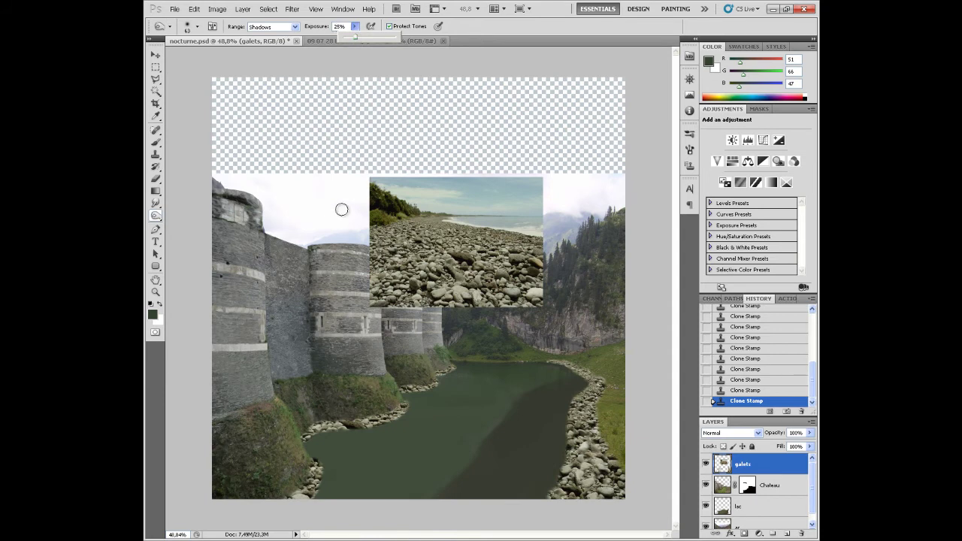
click(308, 445)
mouse_move(316, 424)
mouse_down()
mouse_move(348, 429)
mouse_move(387, 411)
mouse_up()
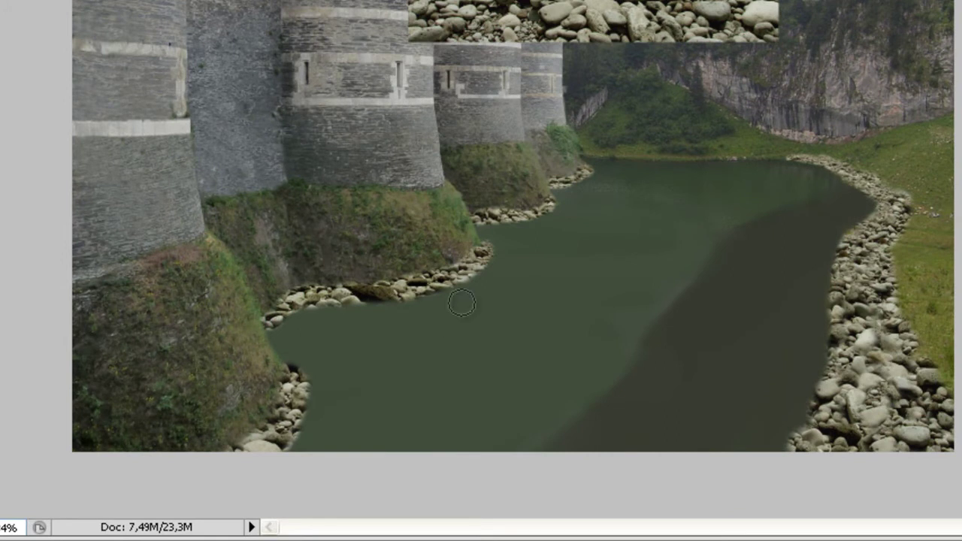
mouse_move(473, 254)
mouse_down()
mouse_move(380, 280)
mouse_move(302, 283)
mouse_move(282, 308)
mouse_up()
mouse_move(269, 404)
mouse_down()
mouse_move(285, 378)
mouse_move(214, 464)
mouse_move(284, 378)
mouse_move(219, 474)
mouse_move(281, 399)
mouse_move(245, 458)
mouse_move(294, 371)
mouse_move(256, 448)
mouse_move(267, 312)
mouse_move(248, 343)
mouse_move(345, 279)
mouse_move(329, 294)
mouse_move(428, 280)
mouse_move(518, 213)
mouse_move(490, 216)
mouse_move(548, 208)
mouse_move(476, 224)
mouse_move(558, 188)
mouse_move(489, 219)
mouse_move(574, 192)
mouse_move(539, 183)
mouse_move(587, 156)
mouse_move(378, 276)
mouse_move(507, 223)
mouse_move(484, 222)
mouse_move(541, 208)
mouse_move(399, 296)
mouse_move(499, 249)
mouse_move(463, 245)
mouse_move(444, 294)
mouse_move(397, 315)
mouse_move(394, 299)
mouse_move(283, 309)
mouse_move(272, 296)
mouse_move(264, 304)
mouse_move(353, 298)
mouse_move(295, 323)
mouse_move(273, 316)
mouse_move(369, 281)
mouse_move(328, 294)
mouse_move(428, 294)
mouse_move(499, 239)
mouse_move(411, 310)
mouse_move(464, 261)
mouse_move(327, 299)
mouse_move(407, 298)
mouse_move(266, 305)
mouse_move(257, 336)
mouse_move(276, 397)
mouse_move(297, 374)
mouse_move(296, 404)
mouse_move(257, 476)
mouse_move(300, 412)
mouse_move(300, 392)
mouse_move(283, 439)
mouse_up()
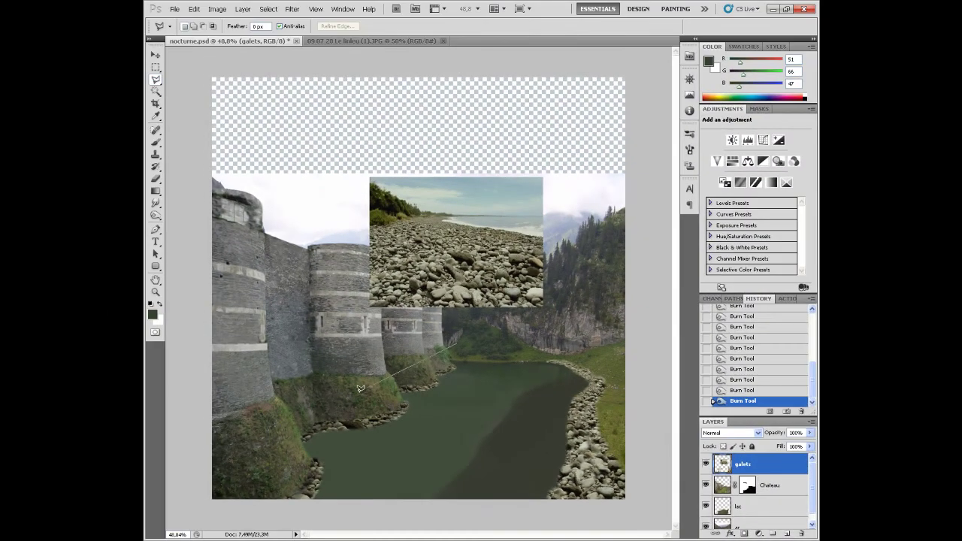
- Select the castle-side pebble shoreline on the galets layer with a Polygonal Lasso outline from the rear tower to the canvas's bottom edge
click(245, 448)
click(219, 507)
click(335, 507)
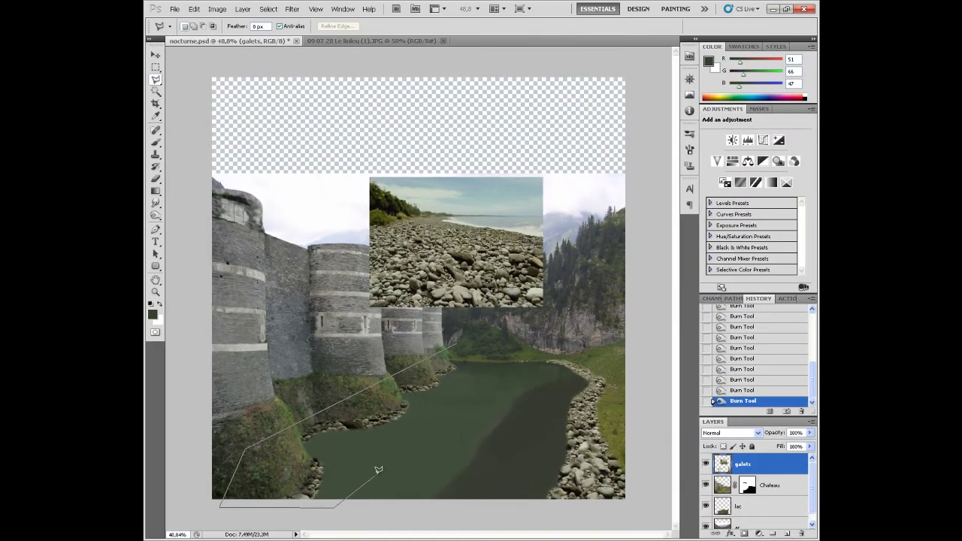
double_click(455, 343)
- Colour-balance the selected castle-side pebbles with midtones at +1 green and +5 blue, and shadows at -3, -6, -2
key(ctrl+b)
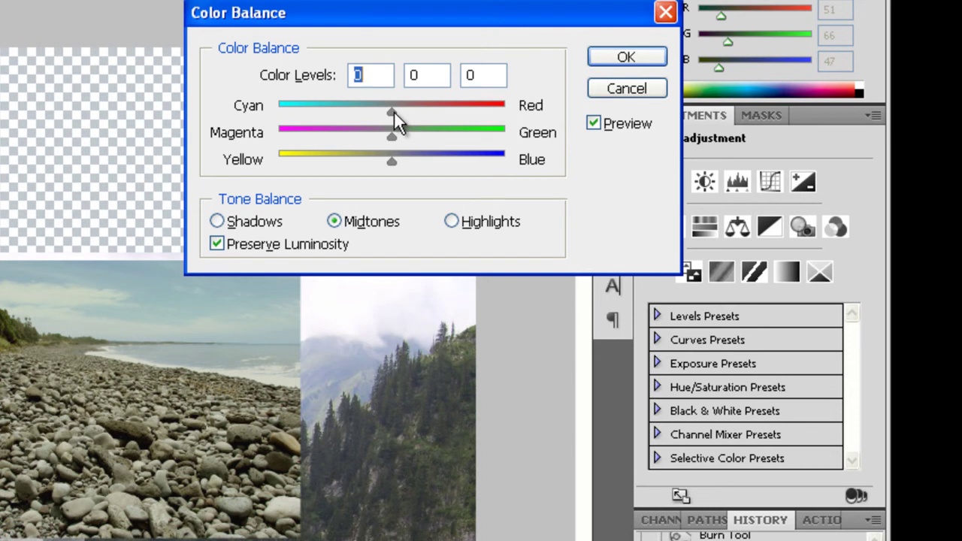
mouse_move(393, 158)
mouse_down()
mouse_move(366, 162)
mouse_move(391, 162)
mouse_move(414, 137)
mouse_move(393, 137)
mouse_move(408, 165)
mouse_move(389, 162)
mouse_move(397, 165)
mouse_up()
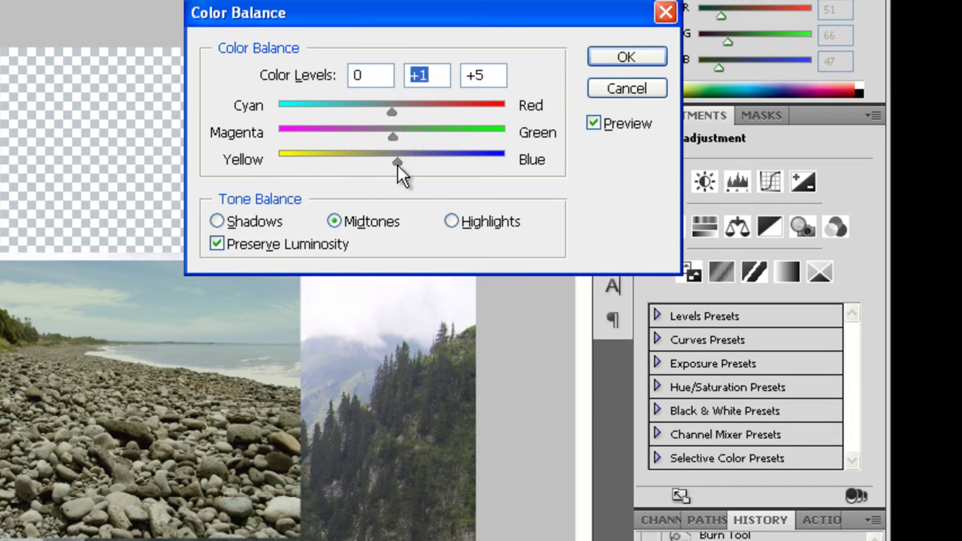
click(397, 164)
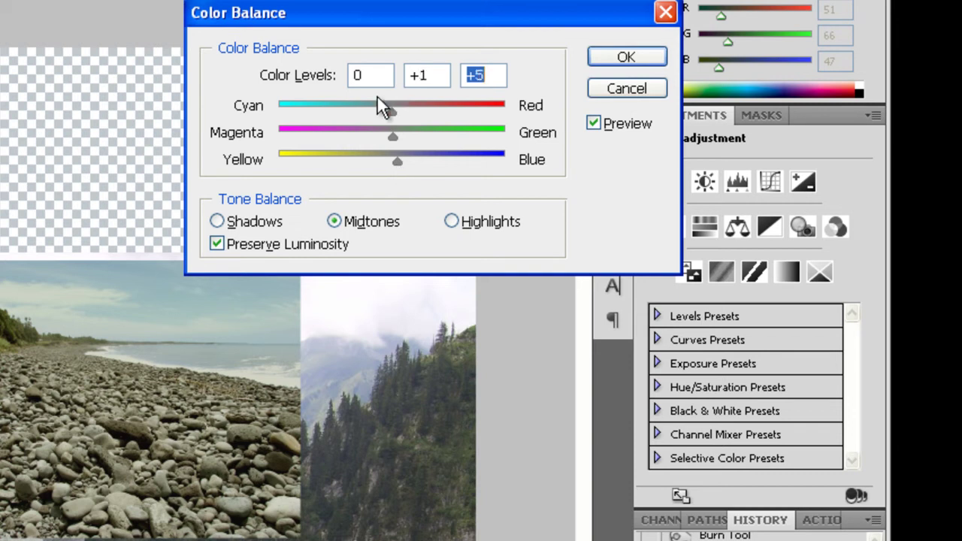
mouse_move(393, 110)
mouse_down()
mouse_move(364, 109)
mouse_move(398, 110)
mouse_move(380, 105)
mouse_move(388, 107)
mouse_up()
click(236, 222)
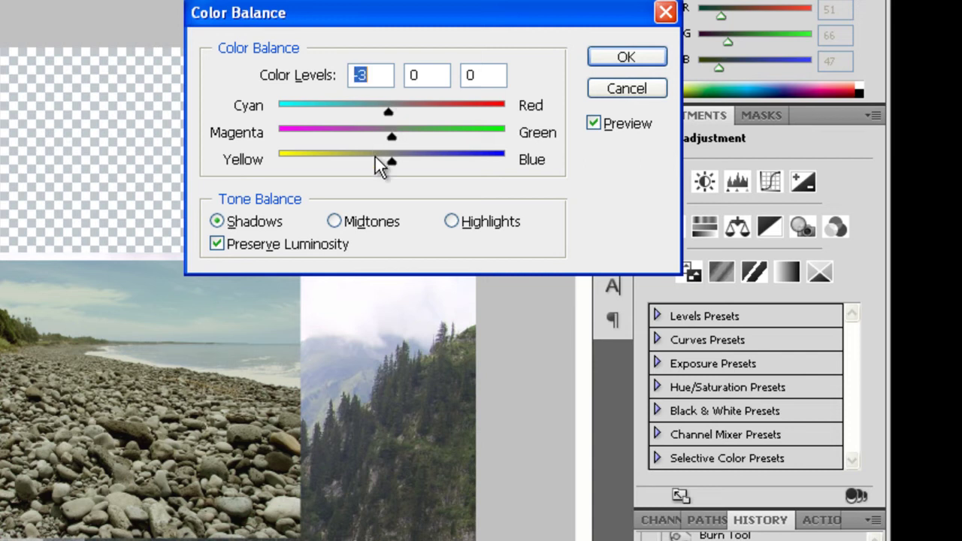
drag(394, 161, 383, 133)
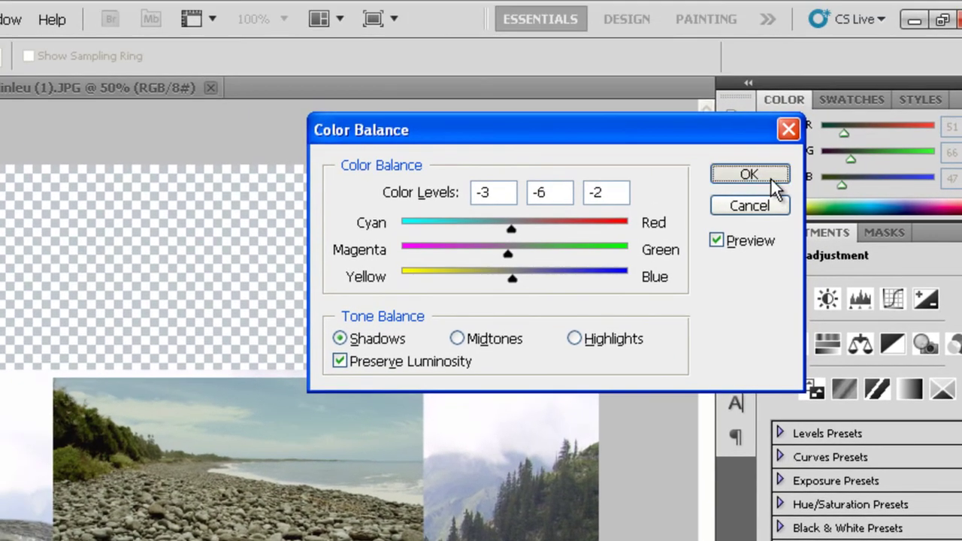
click(770, 177)
- Lower the selected pebbles' contrast to -22 with brightness at 0, and deselect the shoreline
key(alt+i)
key(j)
key(b)
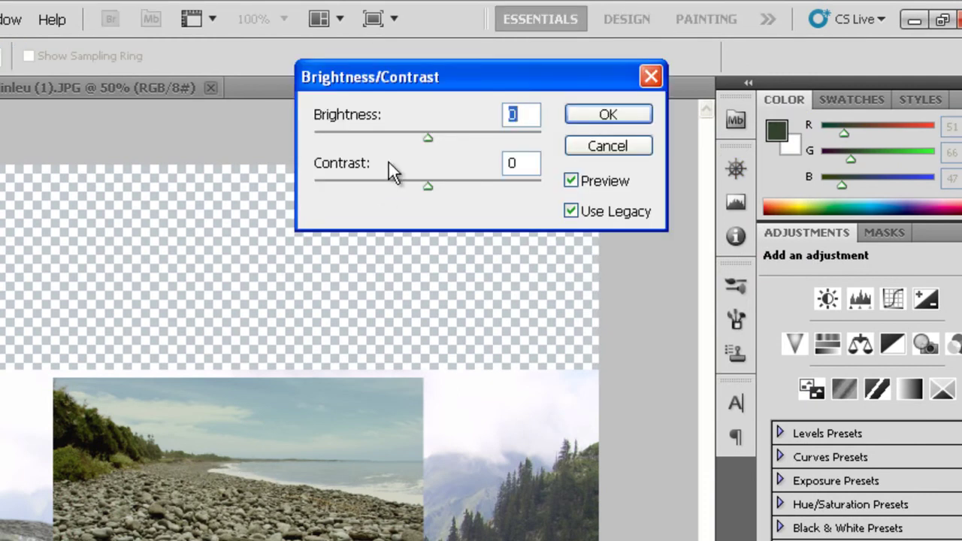
mouse_move(425, 140)
mouse_down()
mouse_move(412, 136)
mouse_move(440, 138)
mouse_move(427, 136)
mouse_up()
drag(426, 189, 403, 184)
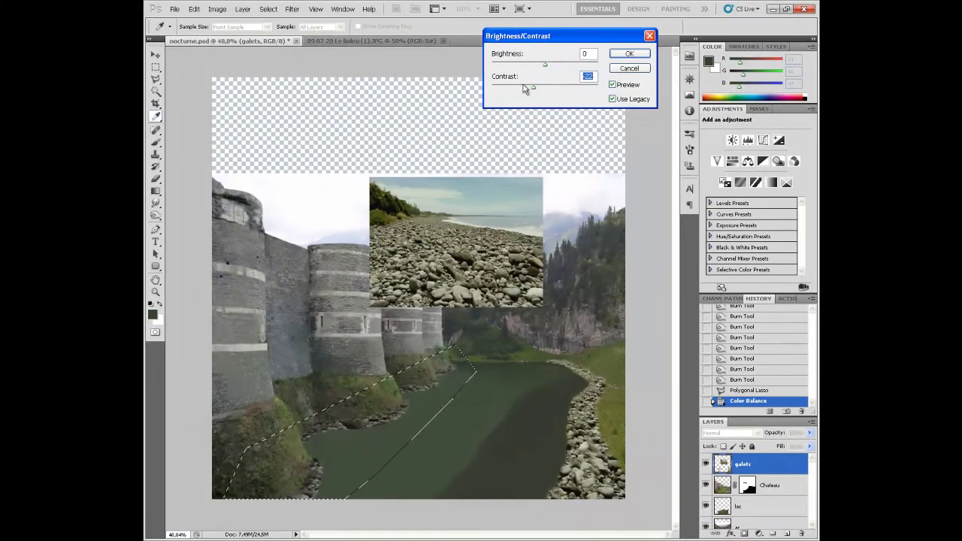
click(630, 56)
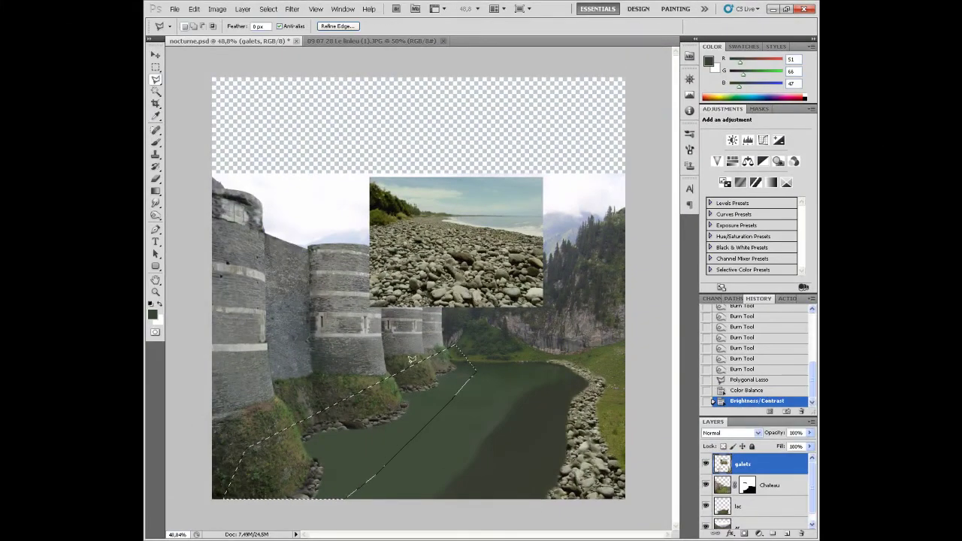
key(ctrl+d)
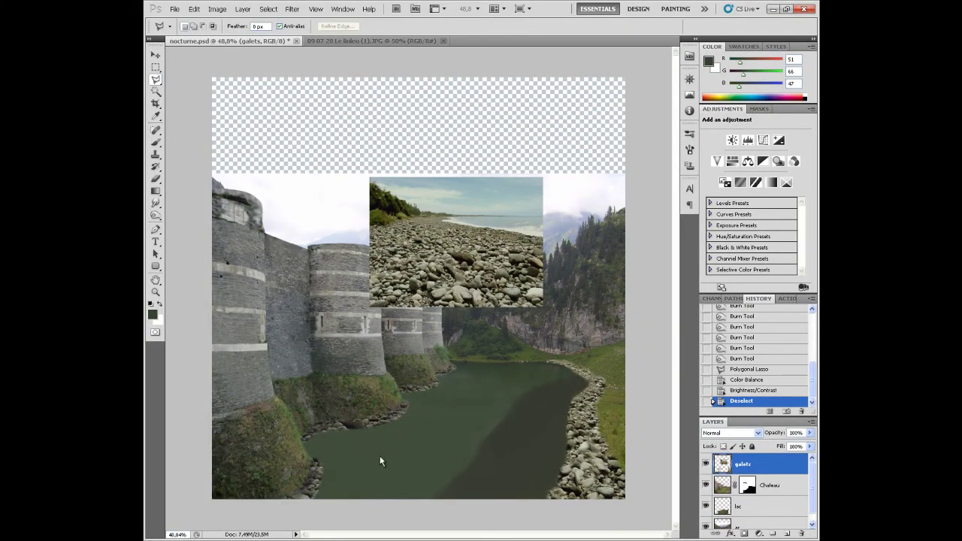
- Examine the whole composition and compare the castle-side water edge with the galetsous eau layer shown and hidden
scroll(380, 456, down, 4)
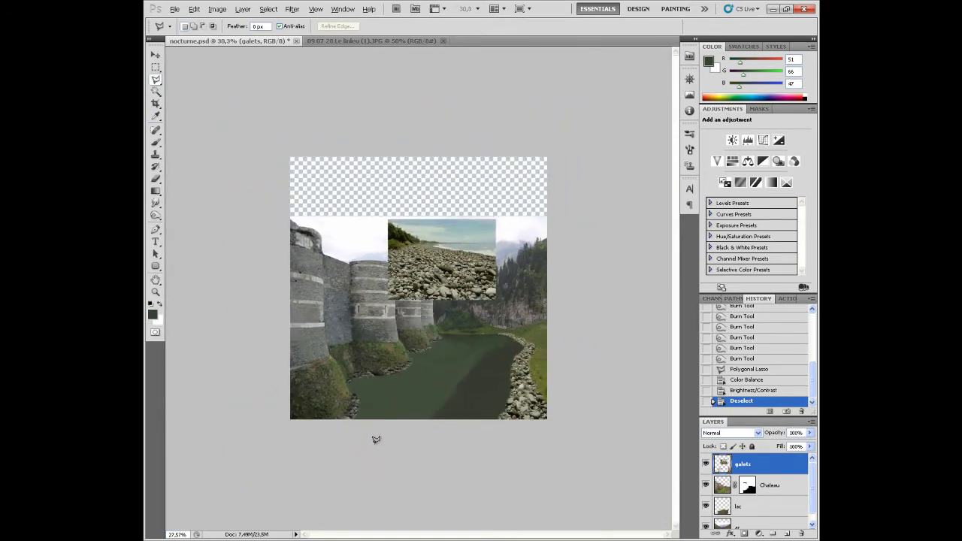
scroll(376, 439, down, 2)
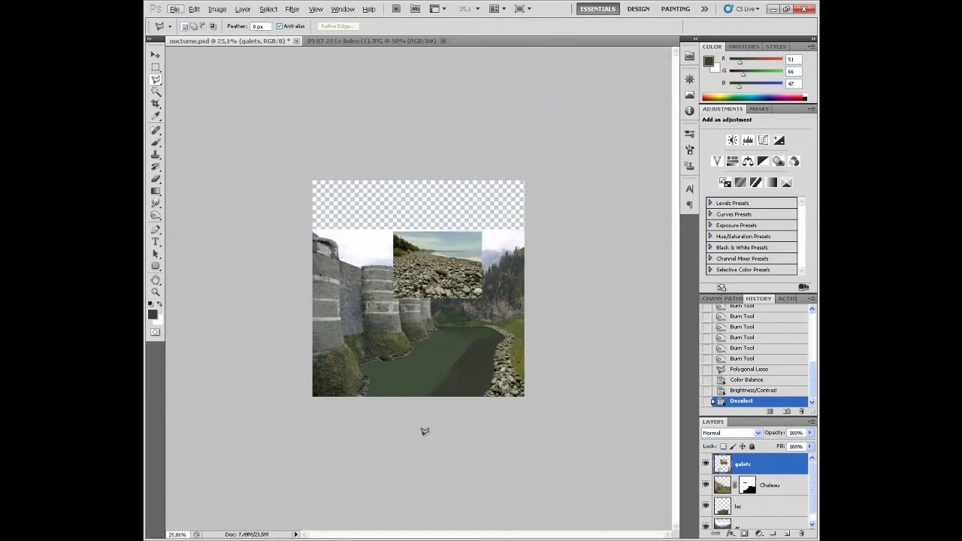
scroll(398, 408, up, 1)
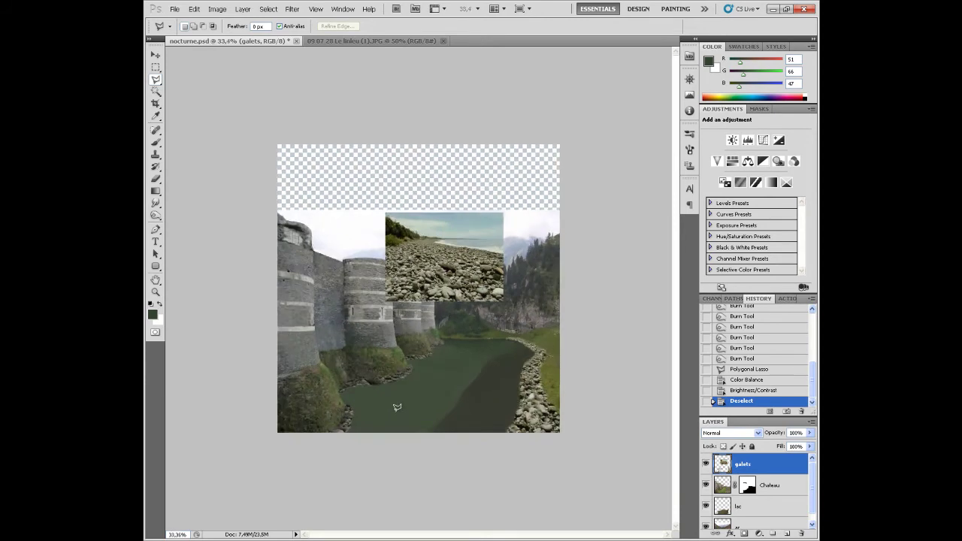
scroll(397, 407, up, 1)
scroll(389, 420, up, 1)
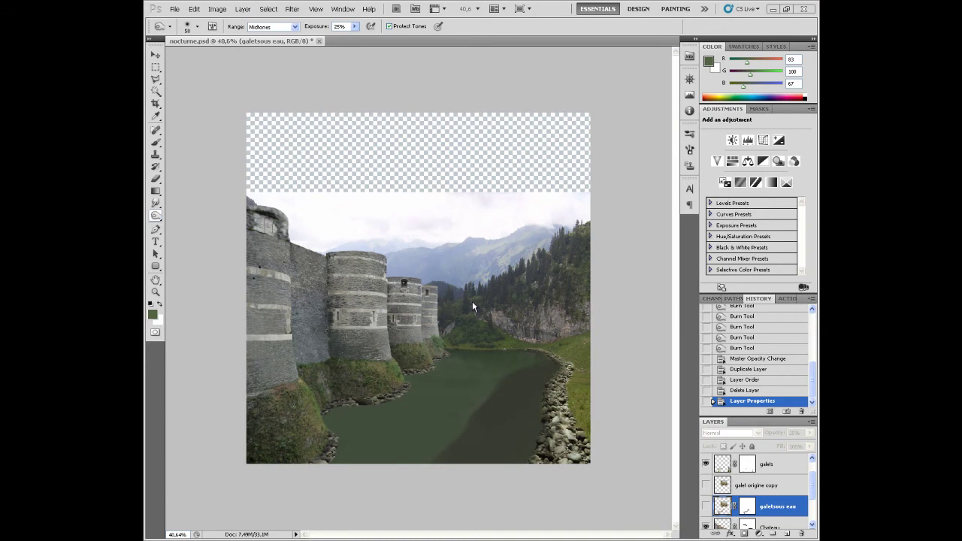
scroll(455, 249, up, 6)
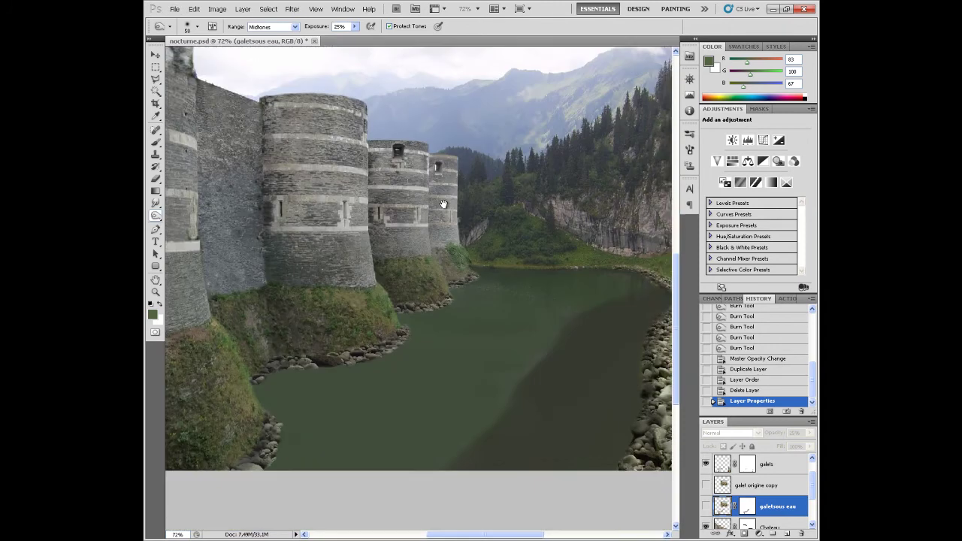
drag(444, 203, 455, 154)
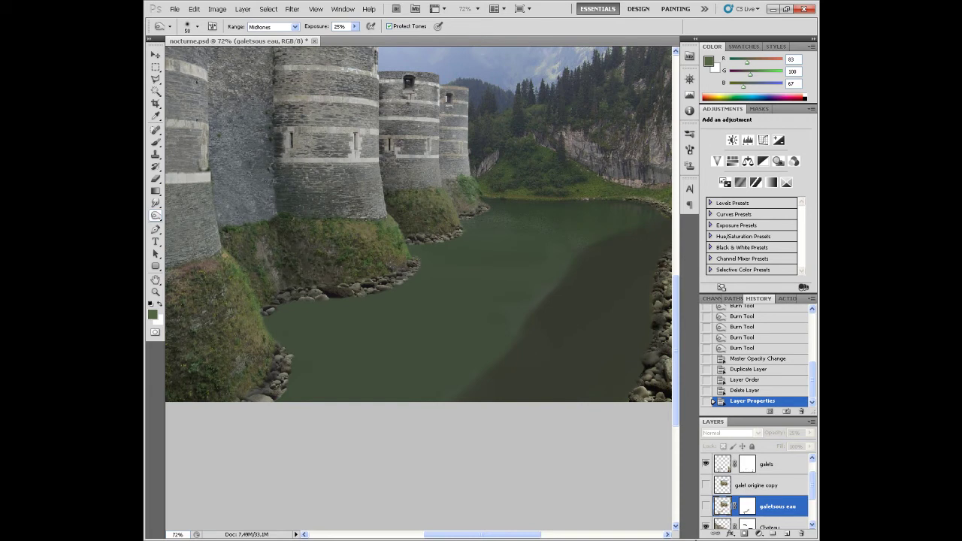
click(706, 507)
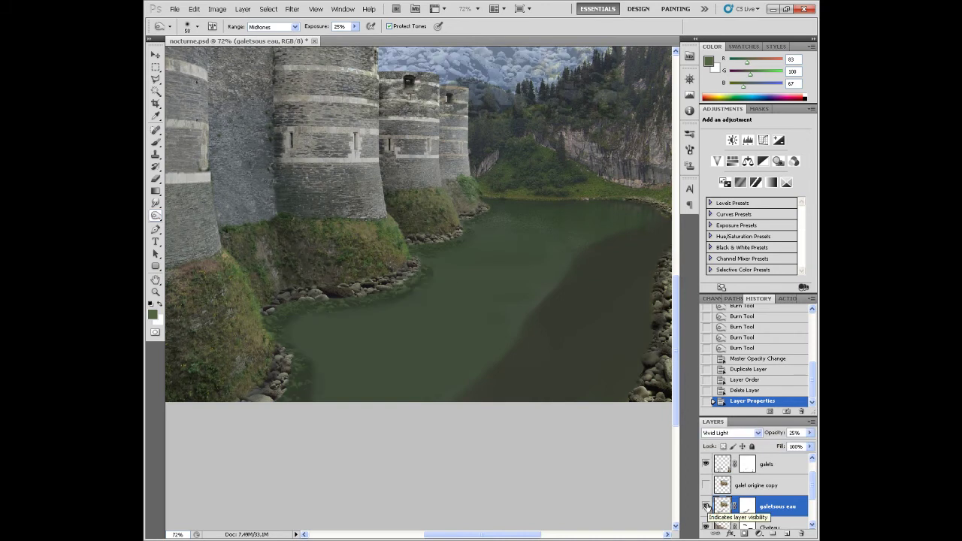
click(707, 508)
- Show the galet origine copy layer and try Clone Stamping its pebbles into the water along the foreground and middle tower banks
click(705, 484)
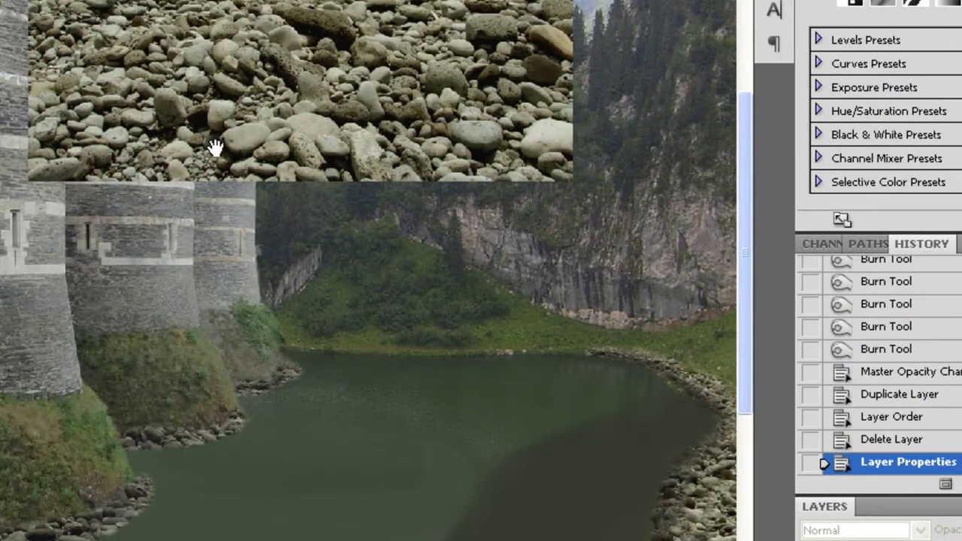
drag(215, 147, 271, 85)
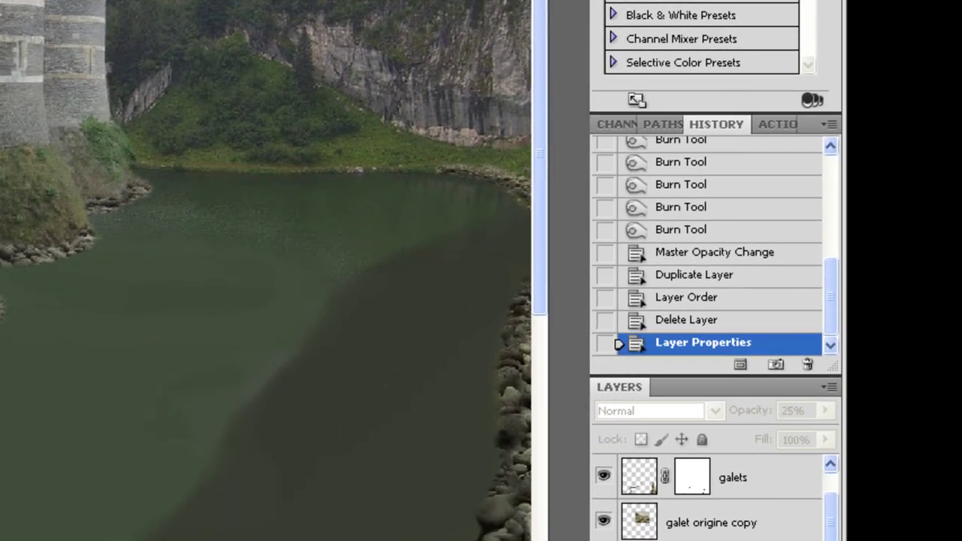
click(638, 522)
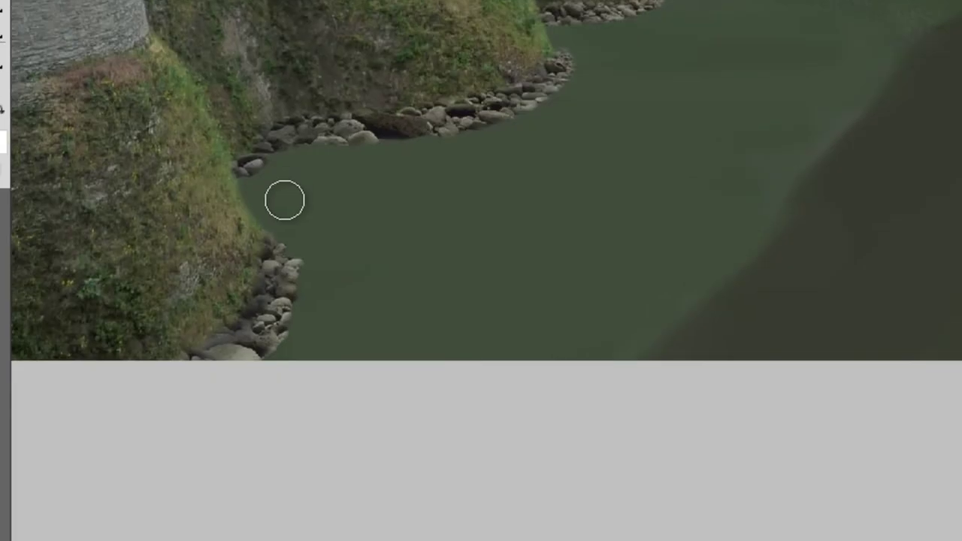
mouse_move(301, 313)
mouse_down()
mouse_move(285, 348)
mouse_move(303, 320)
mouse_move(298, 281)
mouse_move(304, 292)
mouse_move(284, 253)
mouse_move(304, 263)
mouse_up()
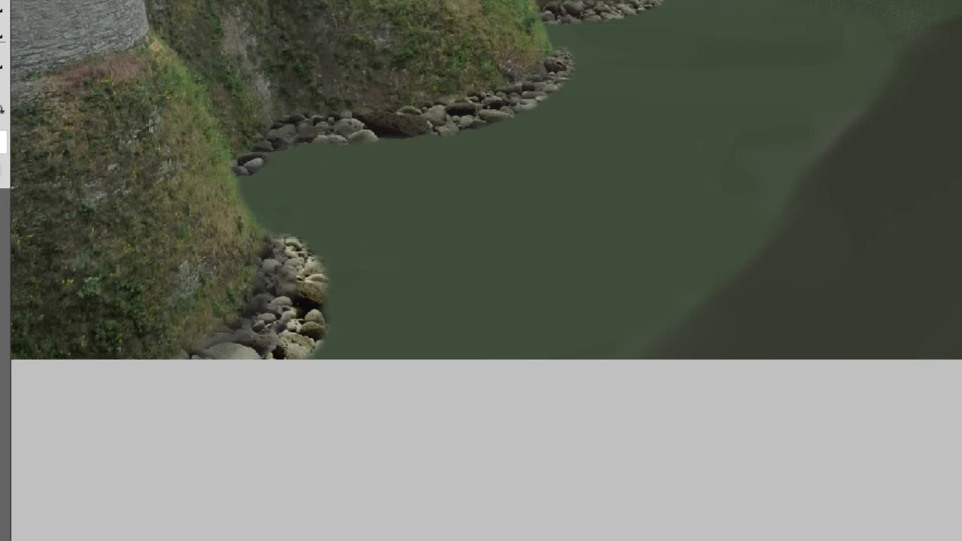
click(346, 125)
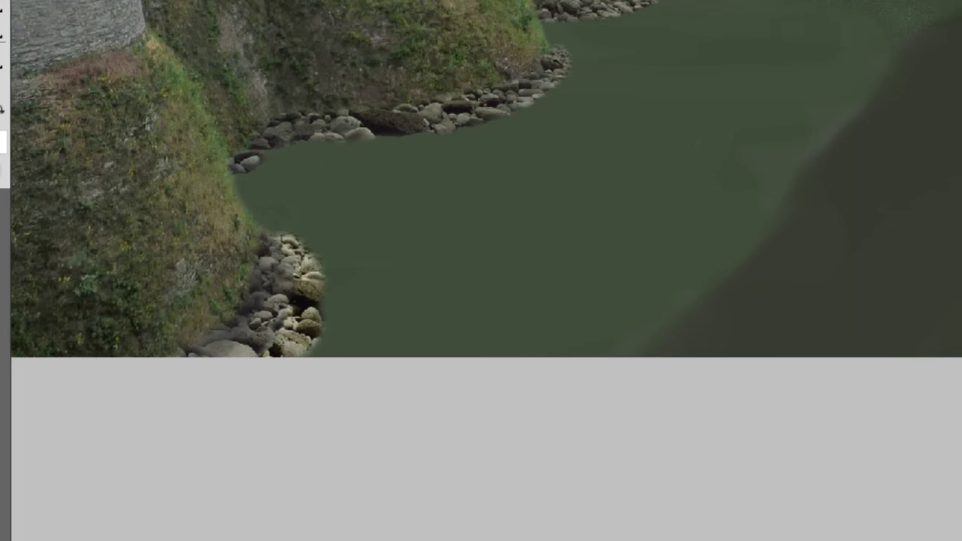
drag(253, 163, 321, 143)
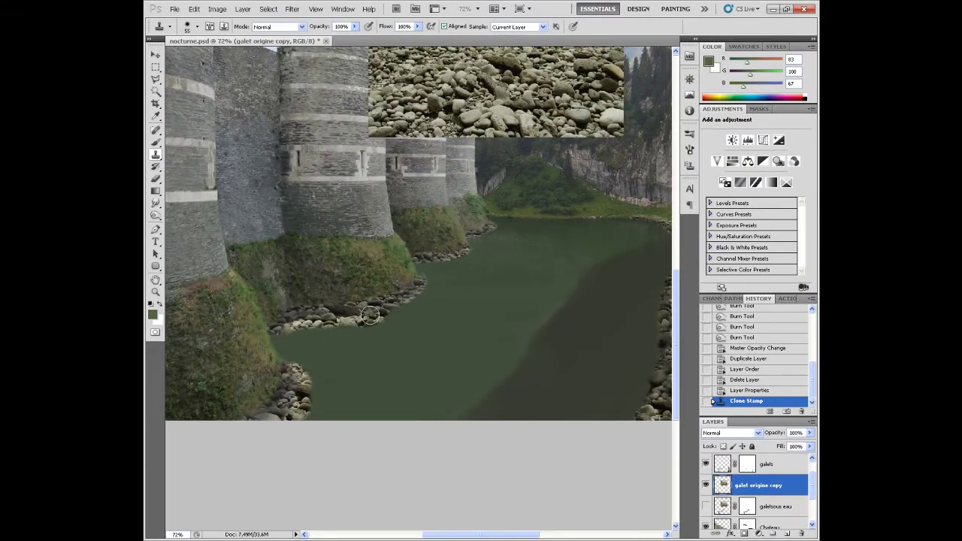
mouse_move(369, 315)
mouse_down()
mouse_move(422, 303)
mouse_move(409, 272)
mouse_move(405, 312)
mouse_move(286, 332)
mouse_up()
- Try extending the cloned pebbles on galet origine copy to the rear towers' waterline, using fresh samples from the beach photo
scroll(441, 285, up, 5)
scroll(392, 260, right, 4)
alt+click(381, 154)
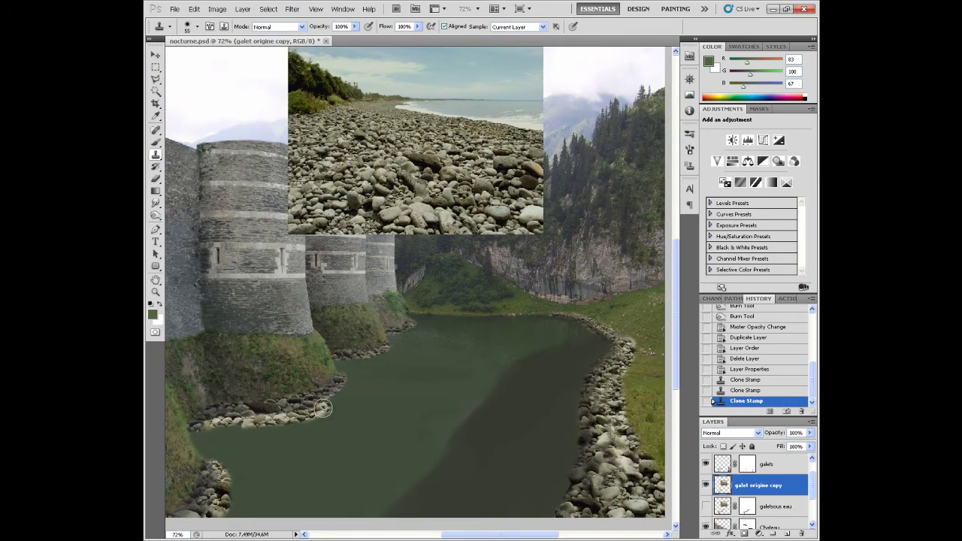
mouse_move(328, 406)
mouse_down()
mouse_move(355, 356)
mouse_move(386, 349)
mouse_move(344, 363)
mouse_move(394, 348)
mouse_move(403, 339)
mouse_move(396, 335)
mouse_up()
alt+click(399, 170)
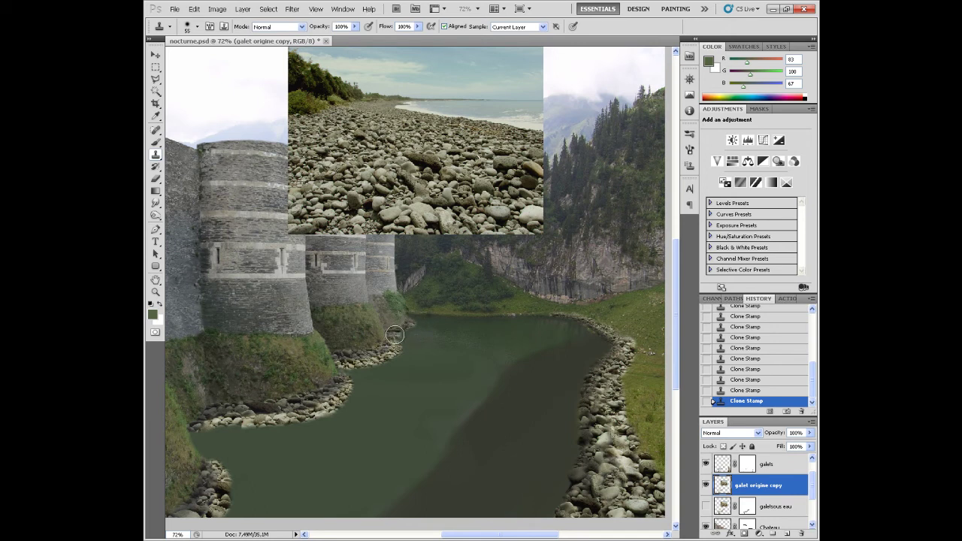
drag(410, 327, 402, 335)
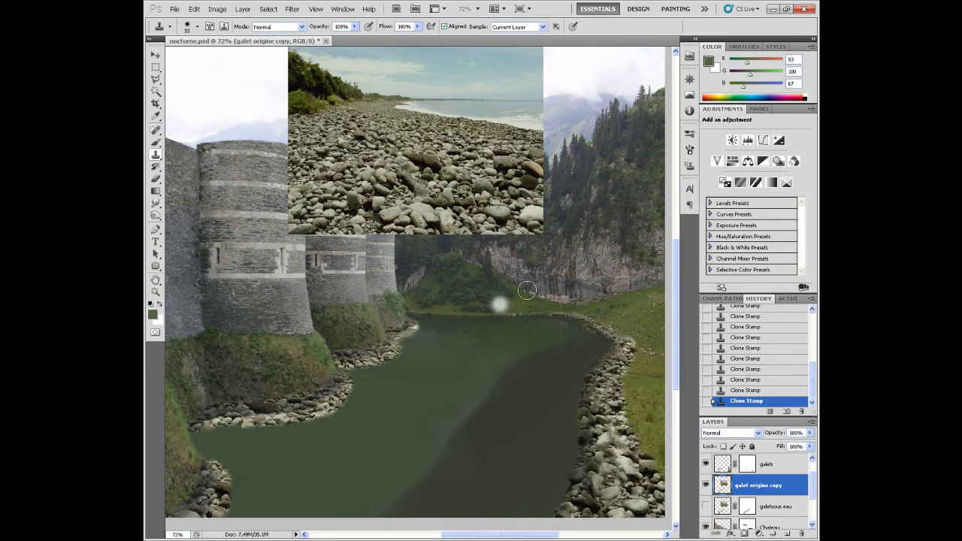
drag(549, 268, 339, 374)
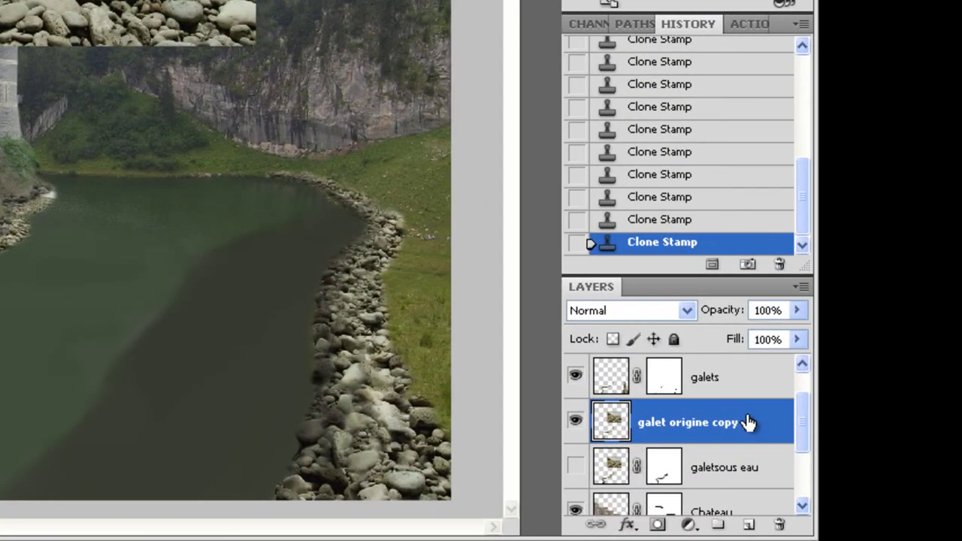
- Delete the galet origine copy layer and make the galetsous eau layer visible
drag(765, 433, 800, 531)
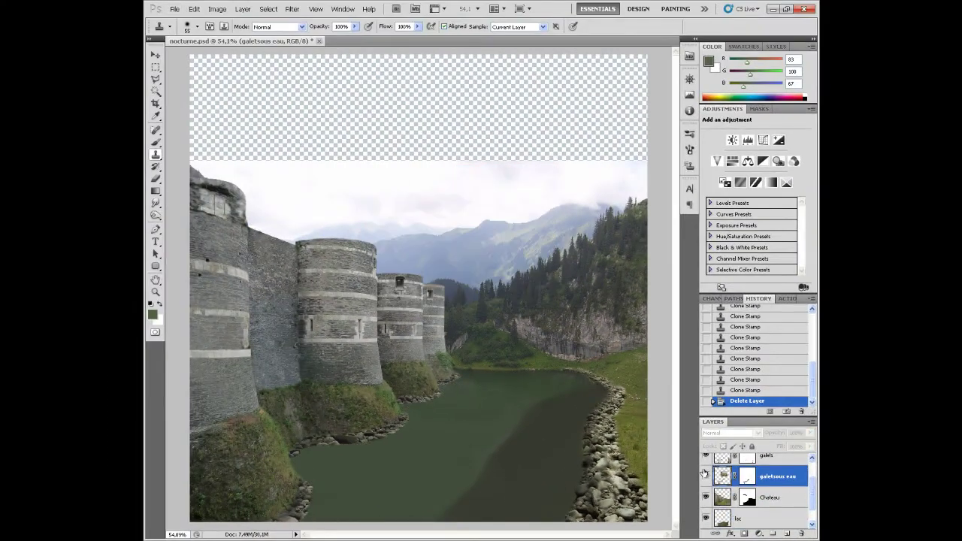
click(706, 476)
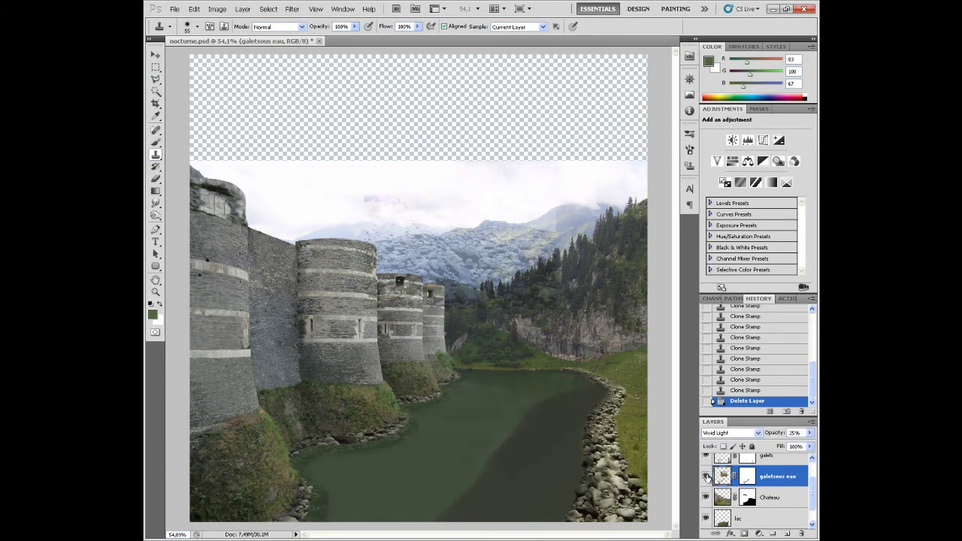
- Set the galetsous eau layer's blend mode to Color Dodge after trying Soft Light, Hard Light and Lighter Color
scroll(382, 262, up, 3)
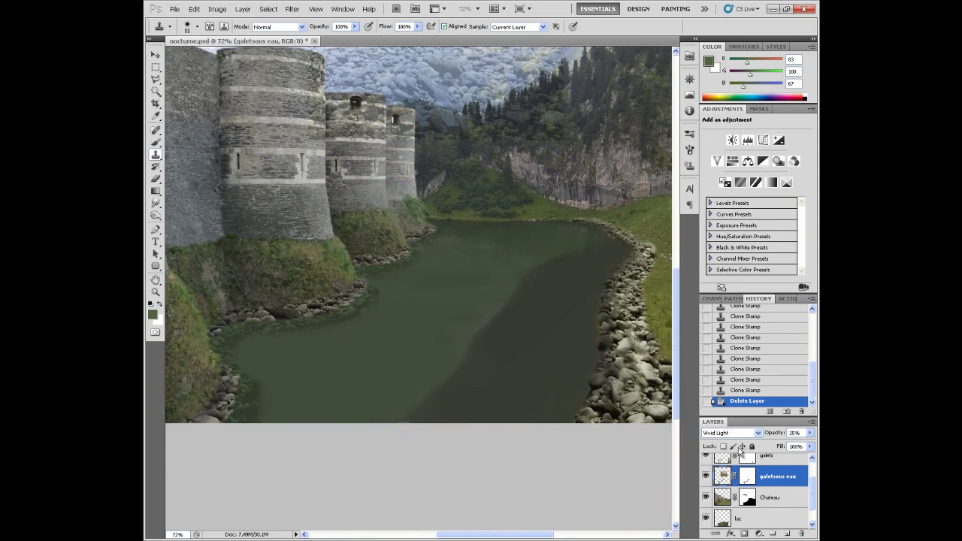
click(740, 434)
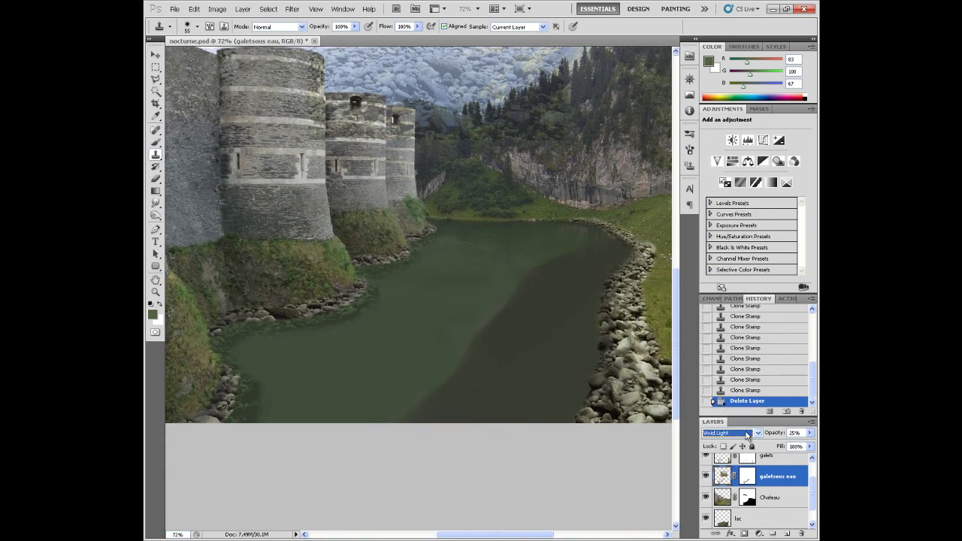
scroll(746, 435, up, 1)
scroll(746, 434, up, 1)
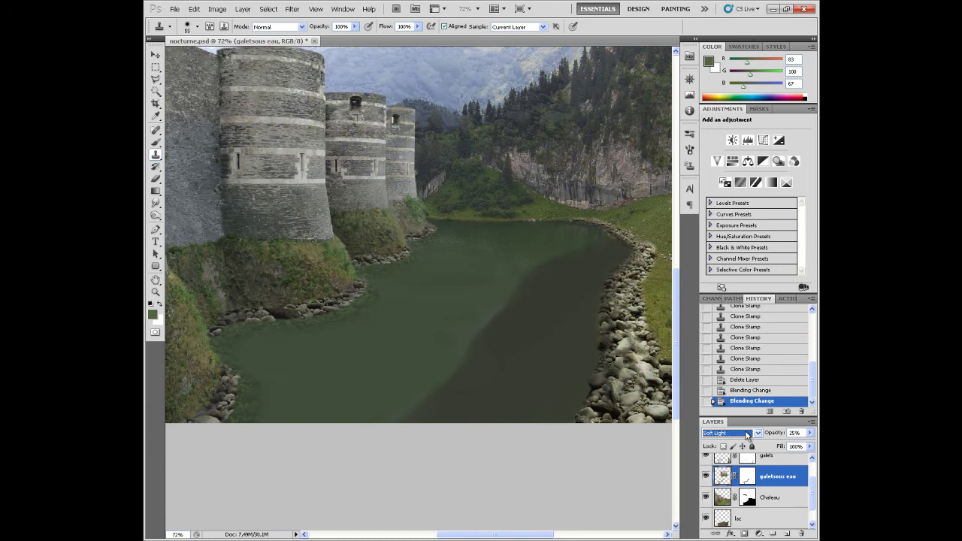
scroll(746, 434, down, 1)
scroll(746, 434, down, 1)
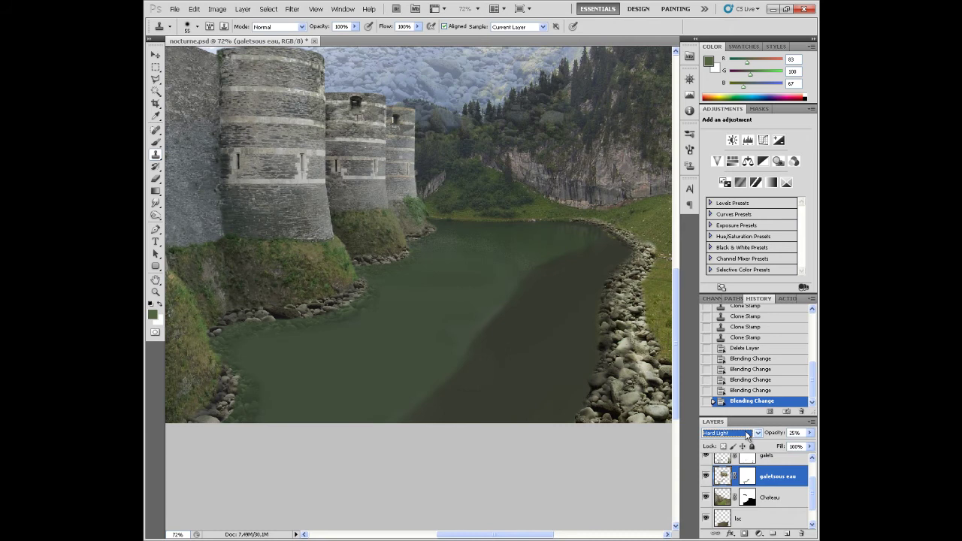
scroll(748, 435, up, 1)
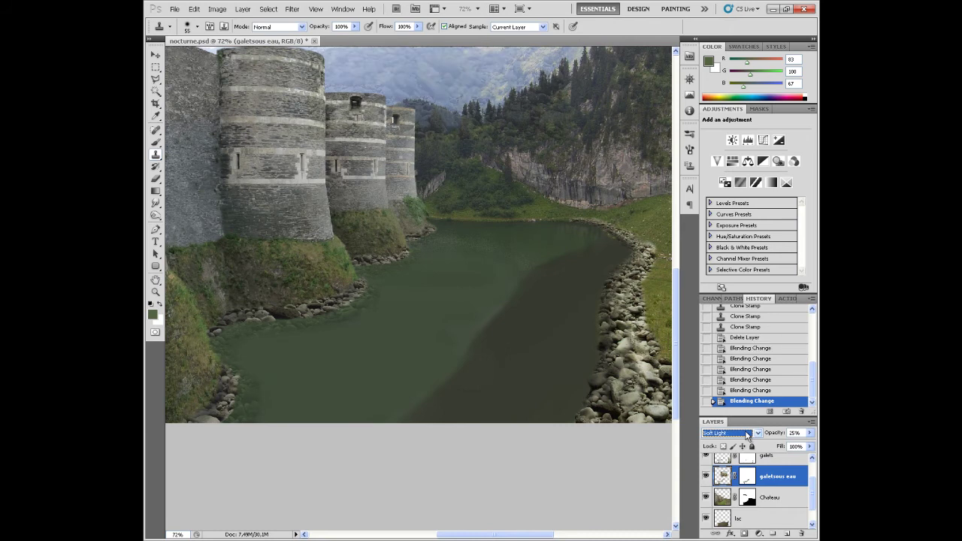
scroll(746, 435, down, 1)
scroll(746, 434, up, 2)
scroll(748, 434, up, 1)
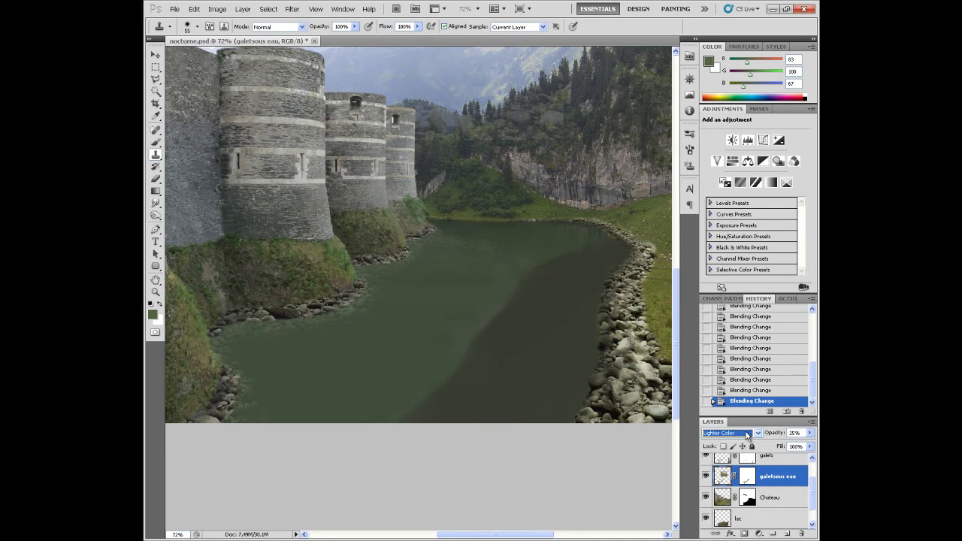
scroll(747, 434, up, 1)
scroll(748, 434, down, 1)
scroll(747, 435, up, 2)
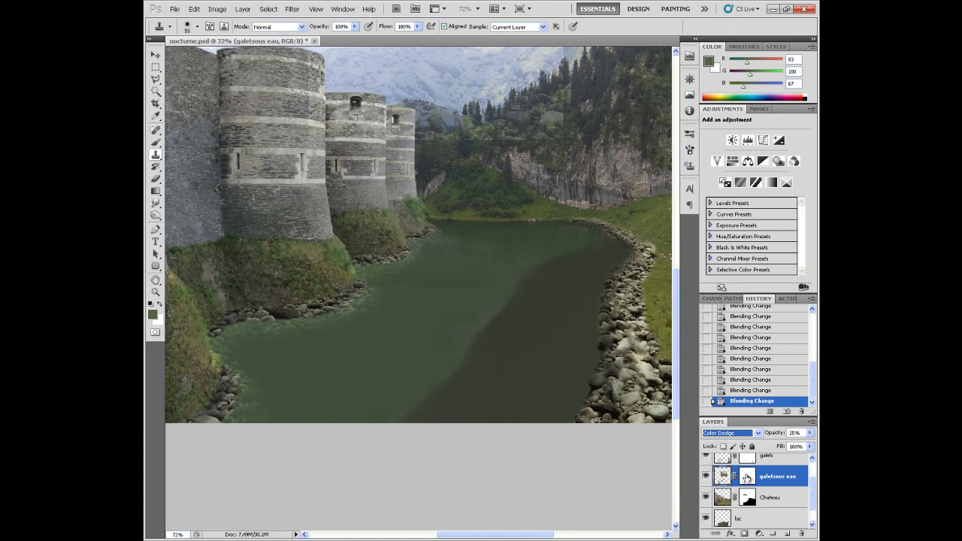
- On the galetsous eau layer mask, brush black at 38% opacity along the outer edge of the underwater pebbles by the main tower's bank
click(746, 475)
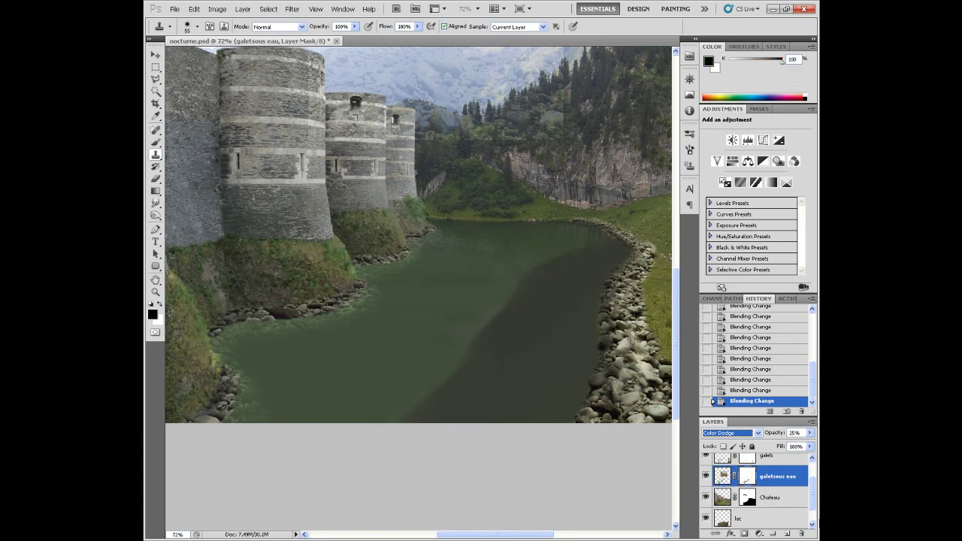
drag(280, 330, 329, 358)
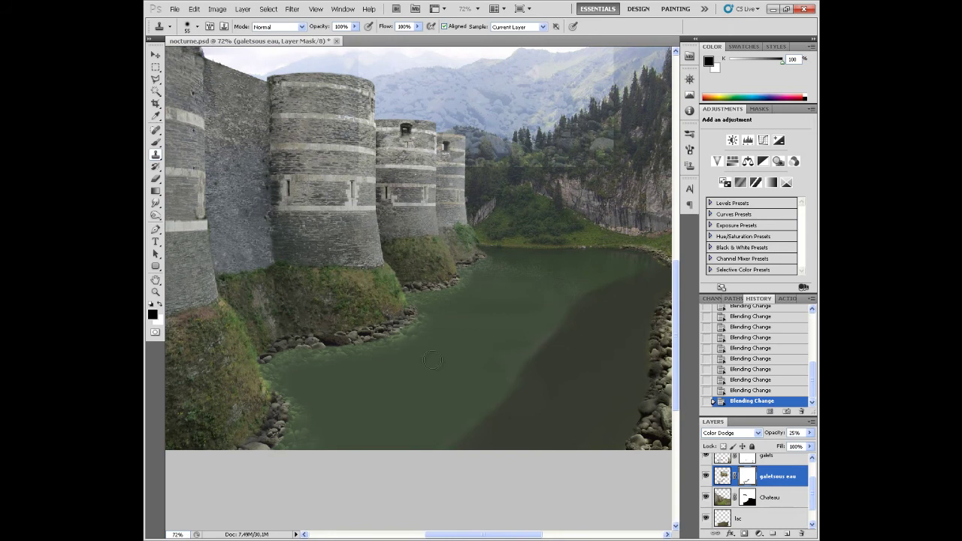
click(413, 347)
click(484, 214)
click(415, 347)
click(421, 344)
click(425, 340)
click(431, 336)
click(435, 334)
click(439, 331)
click(451, 326)
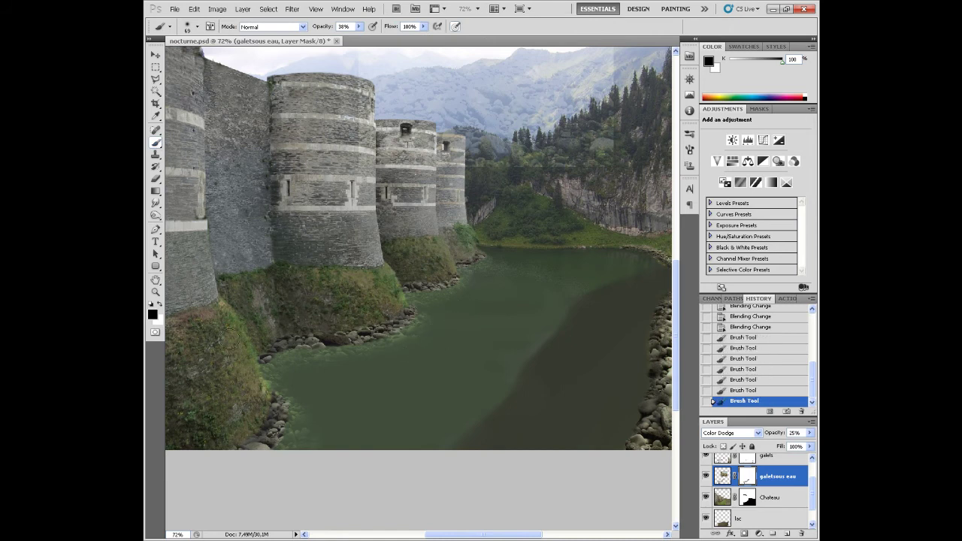
- Touch up the same mask edge below the main tower, restoring pebbles with white and fading the excess with black
key(x)
click(407, 350)
click(409, 367)
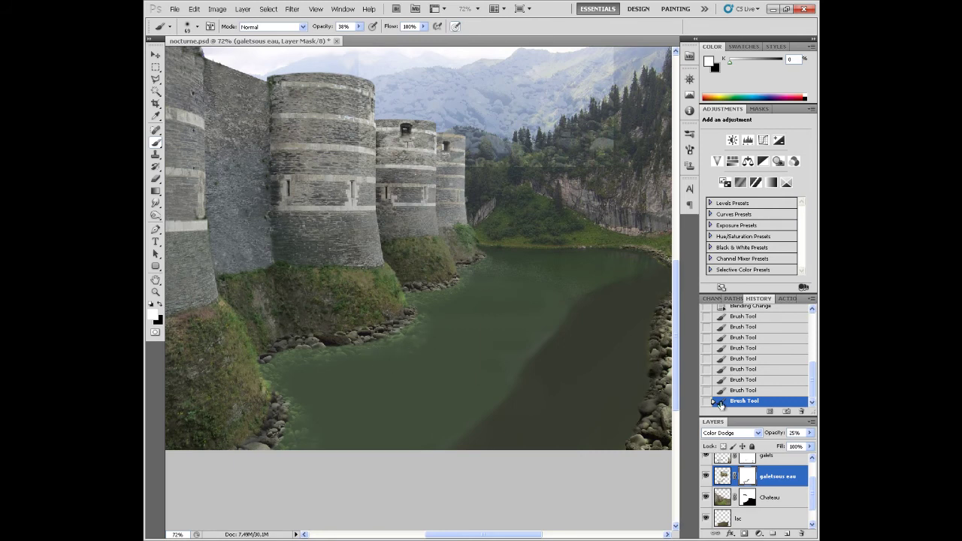
key(x)
click(381, 366)
- Set the galetsous eau layer to 100% opacity and Normal blend mode
mouse_move(569, 345)
mouse_down()
mouse_move(533, 352)
mouse_move(496, 391)
mouse_up()
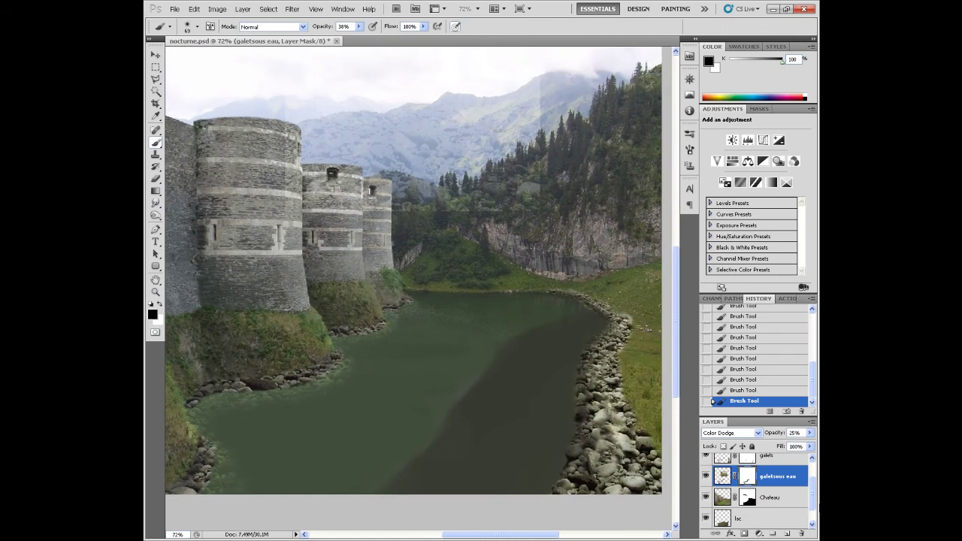
mouse_move(811, 434)
mouse_down()
mouse_move(775, 448)
mouse_move(812, 449)
mouse_up()
click(742, 433)
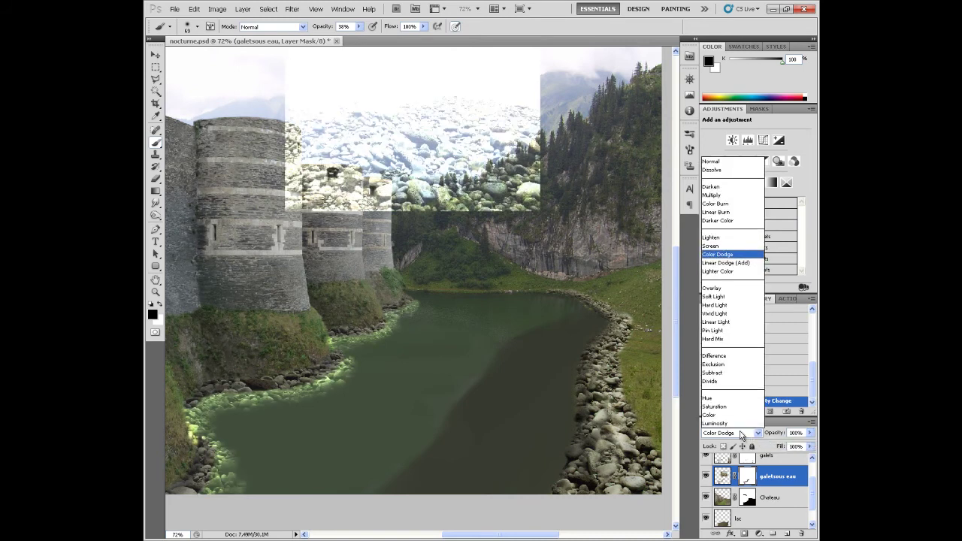
click(744, 161)
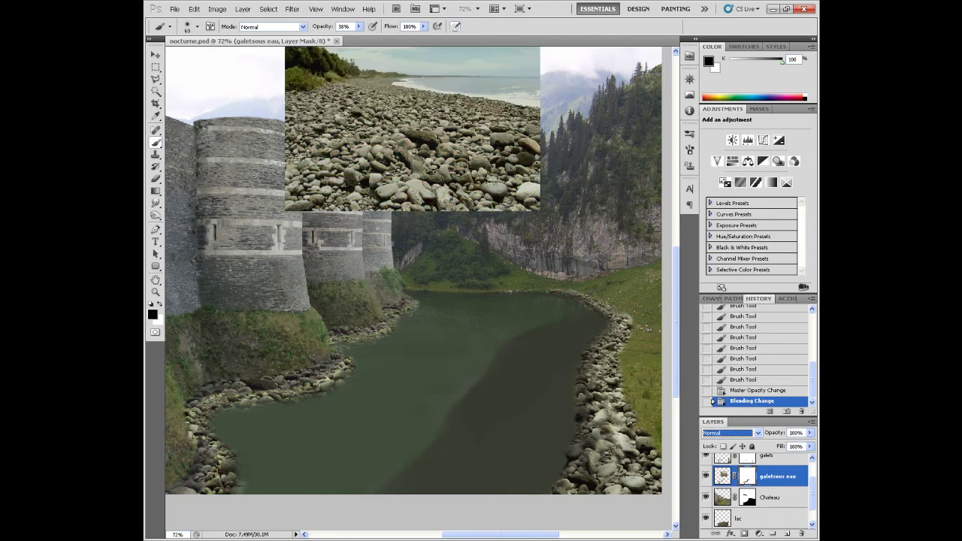
- On the galetsous eau layer image, Clone Stamp pebbles from the beach photo into the water along the bank opposite the castle
click(157, 155)
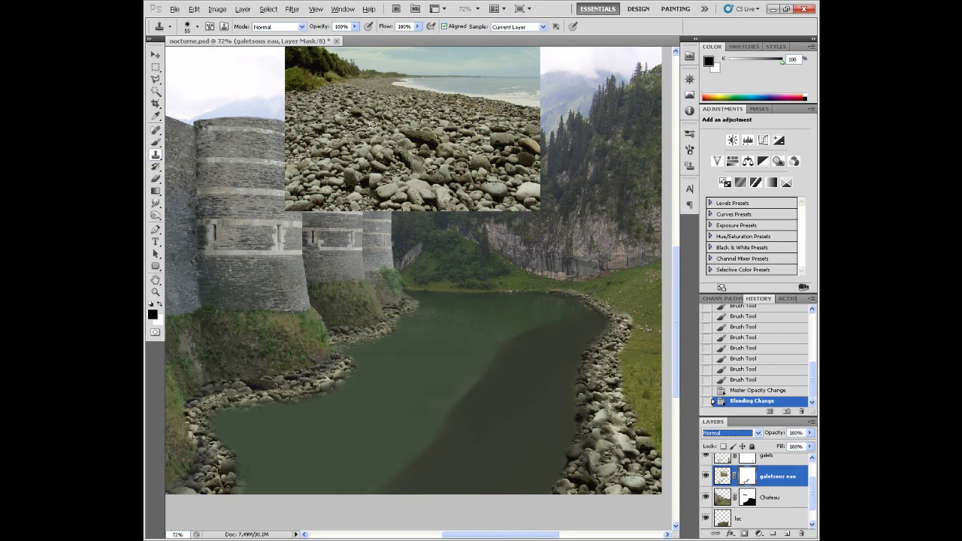
alt+click(372, 95)
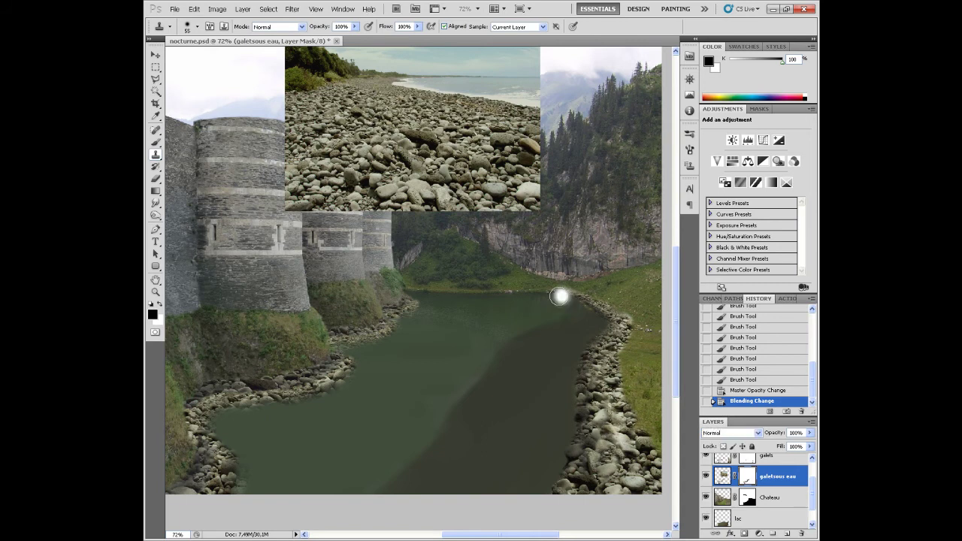
click(723, 477)
mouse_move(572, 297)
mouse_down()
mouse_move(591, 322)
mouse_move(574, 356)
mouse_move(590, 330)
mouse_move(564, 301)
mouse_move(594, 326)
mouse_move(569, 421)
mouse_up()
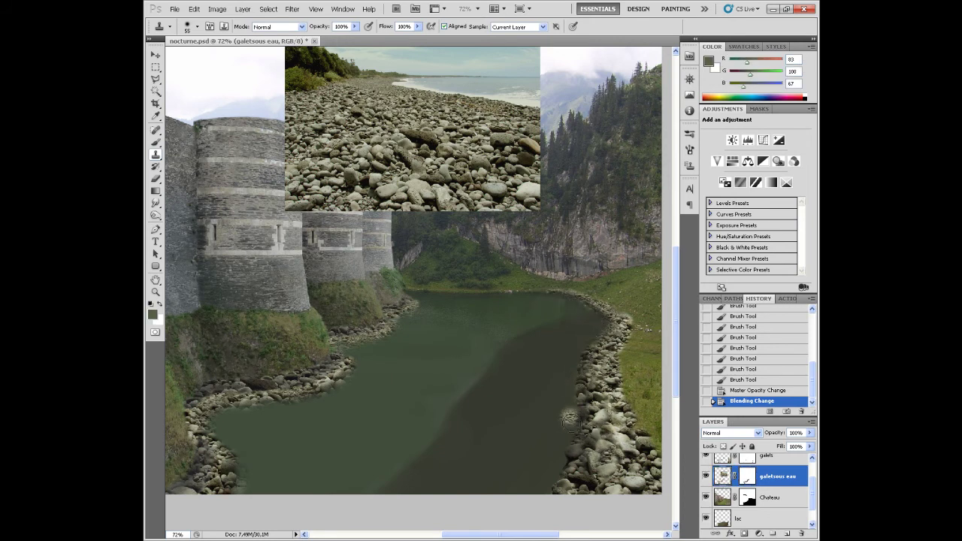
alt+click(376, 97)
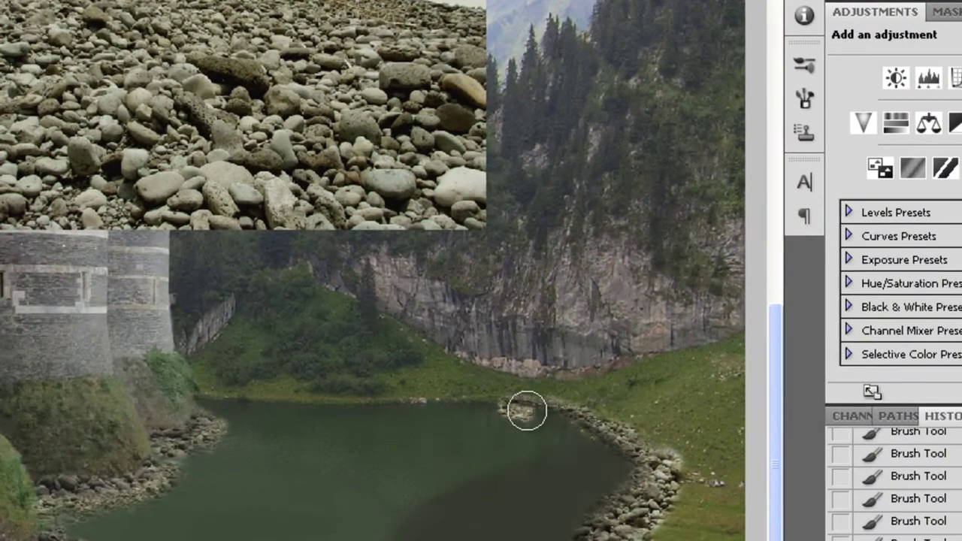
drag(559, 294, 571, 287)
click(553, 393)
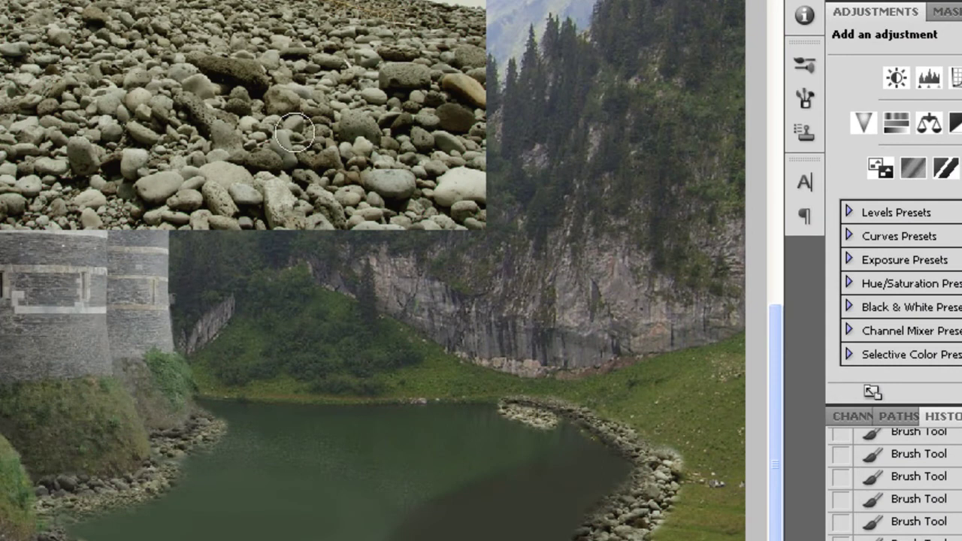
mouse_move(550, 421)
mouse_down()
mouse_move(619, 469)
mouse_move(672, 437)
mouse_up()
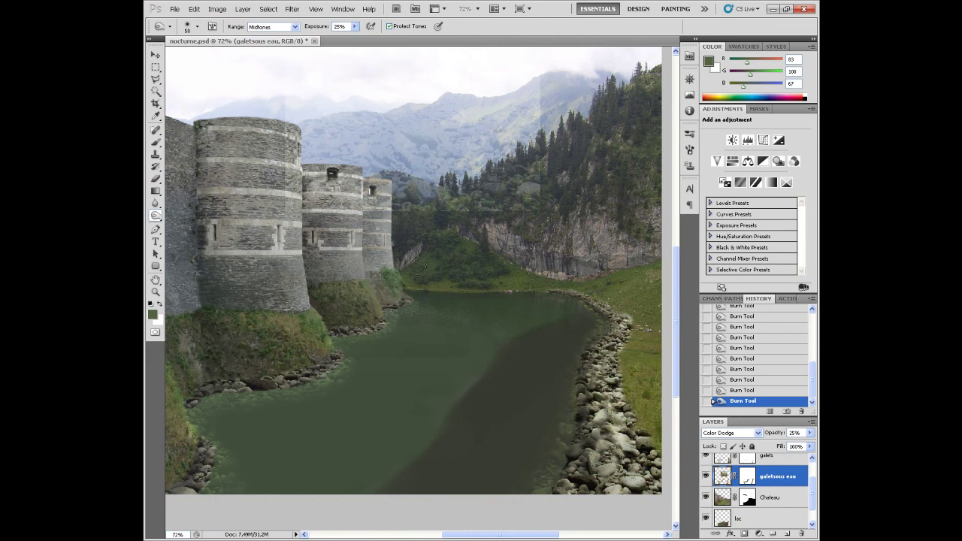
- Soften the underwater pebbles along the castle bank with the Blur tool at 100% strength
drag(429, 341, 439, 276)
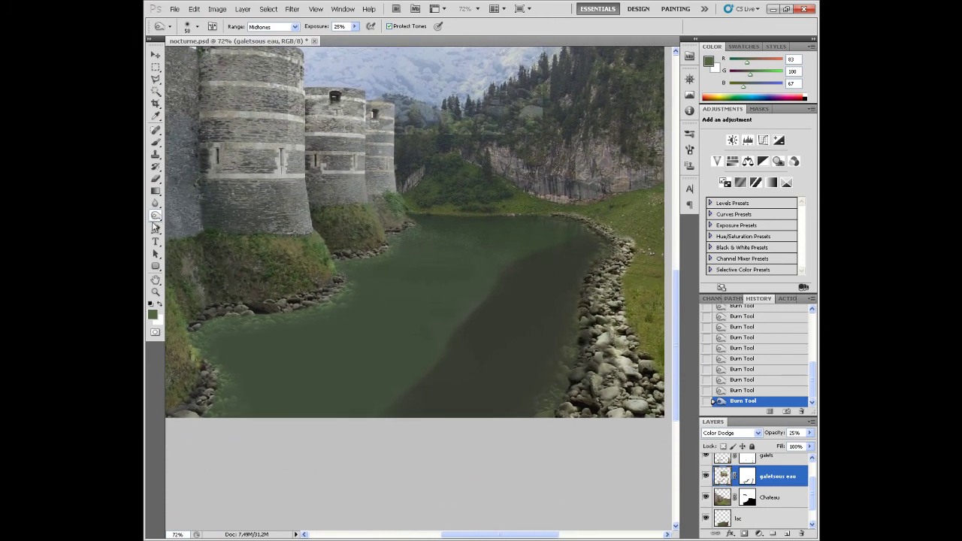
click(156, 202)
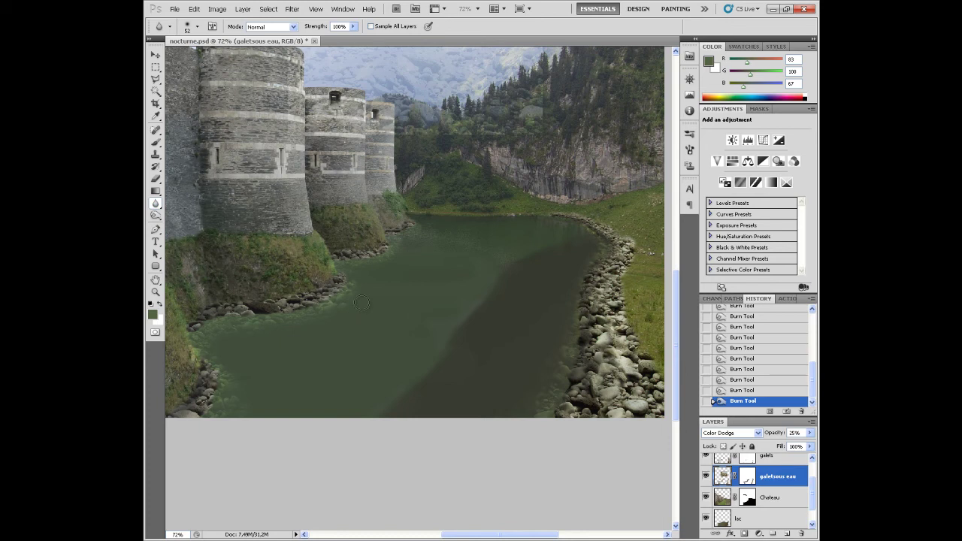
drag(357, 310, 321, 316)
mouse_move(321, 315)
mouse_down()
mouse_move(282, 327)
mouse_move(341, 315)
mouse_move(350, 302)
mouse_move(214, 337)
mouse_move(242, 329)
mouse_move(213, 336)
mouse_up()
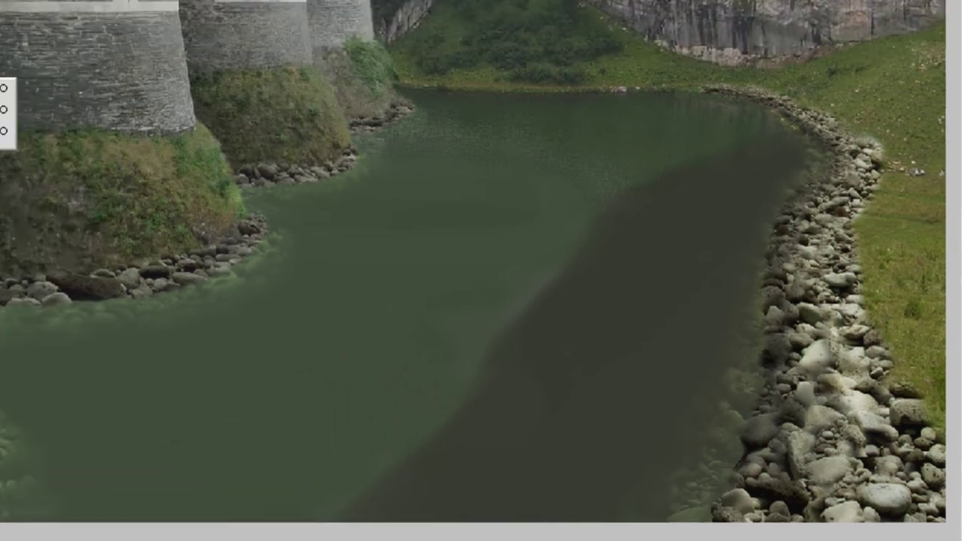
- Darken the underwater pebbles along the bank opposite the castle with the Burn tool, using Midtones at 25% exposure
click(161, 262)
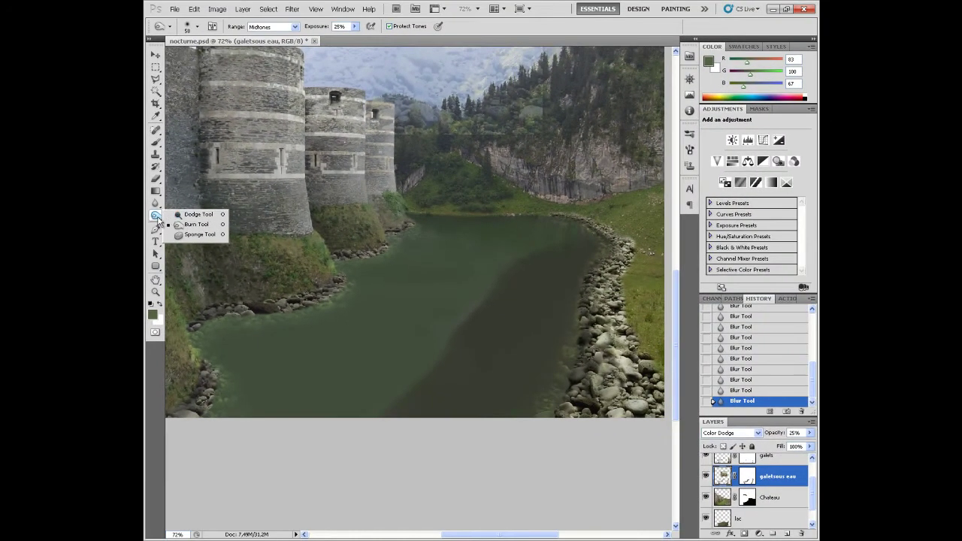
click(226, 268)
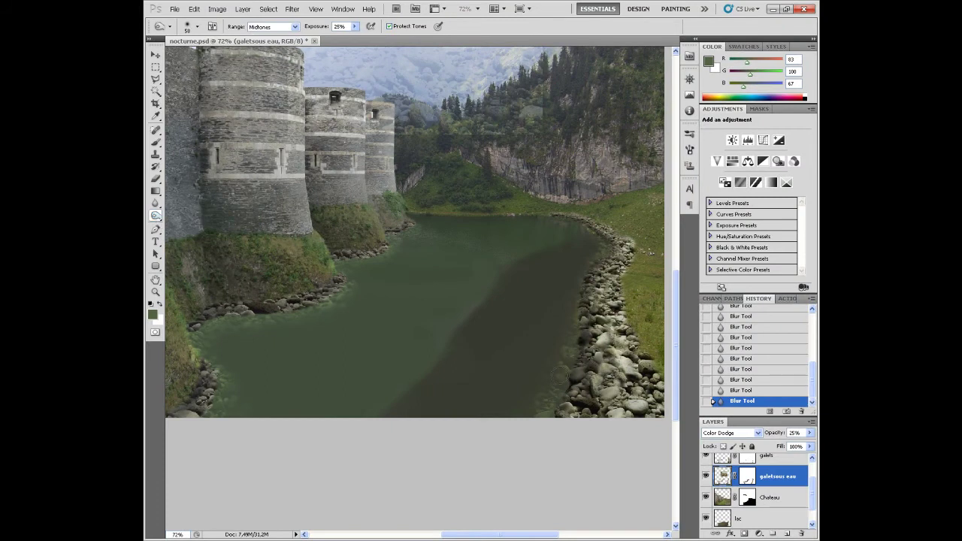
drag(528, 427, 555, 394)
mouse_move(555, 395)
mouse_down()
mouse_move(538, 420)
mouse_move(528, 409)
mouse_move(530, 431)
mouse_up()
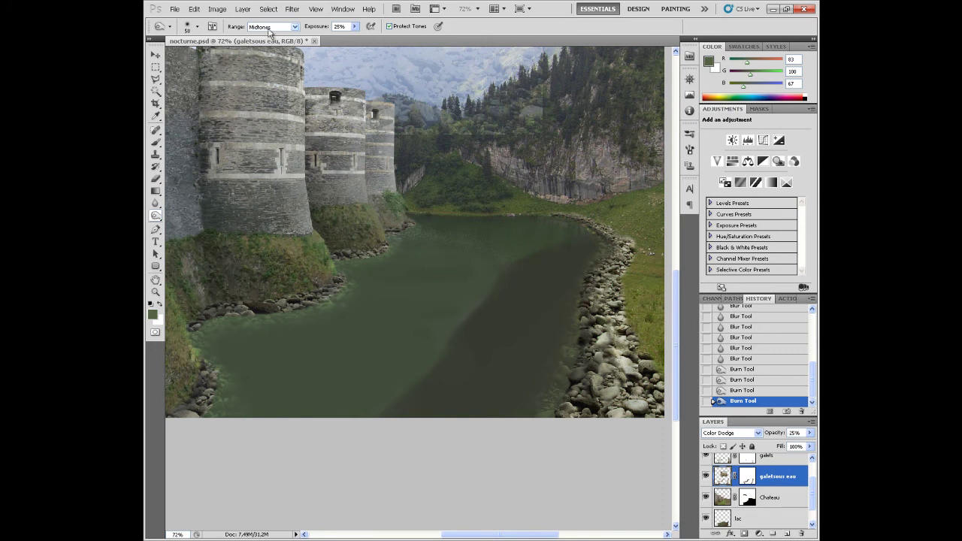
drag(579, 248, 564, 285)
mouse_move(571, 256)
mouse_down()
mouse_move(548, 328)
mouse_move(590, 252)
mouse_up()
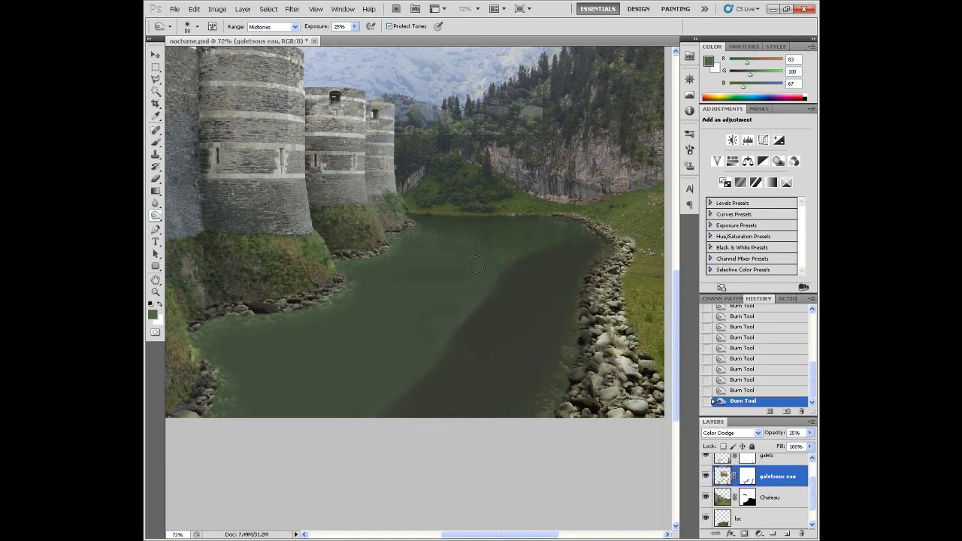
- Marquee-select the leftover beach photo on the galetsous eau layer, delete it and deselect
scroll(387, 250, down, 4)
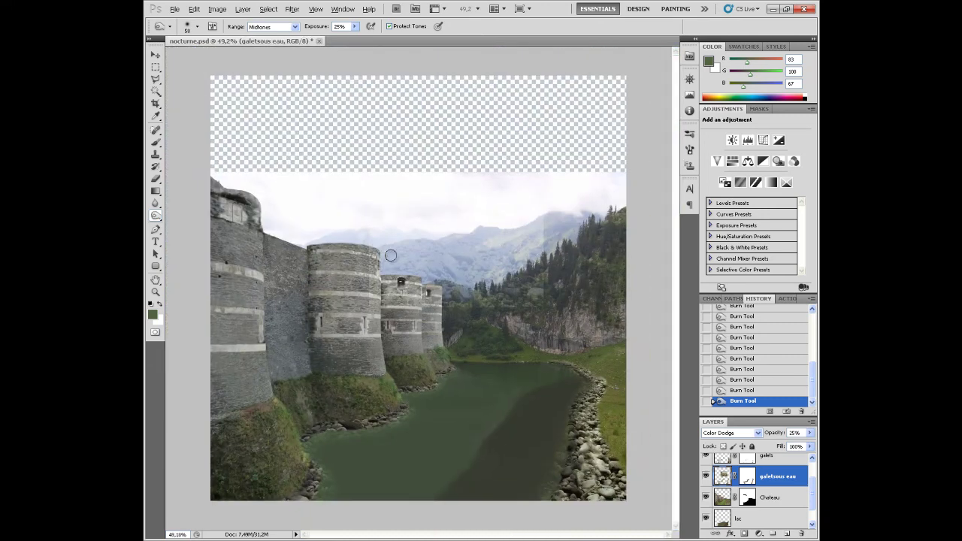
scroll(389, 254, down, 1)
scroll(390, 256, down, 1)
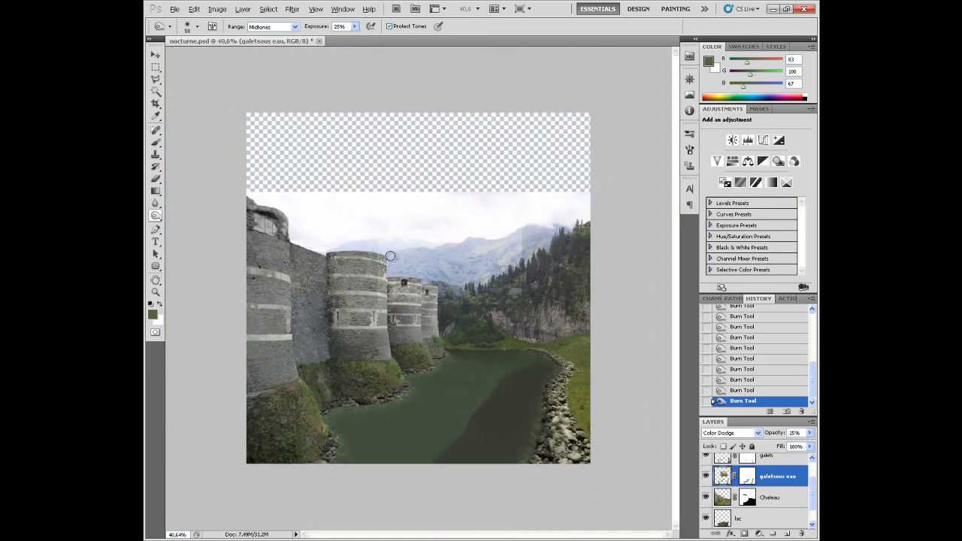
key(alt)
click(155, 67)
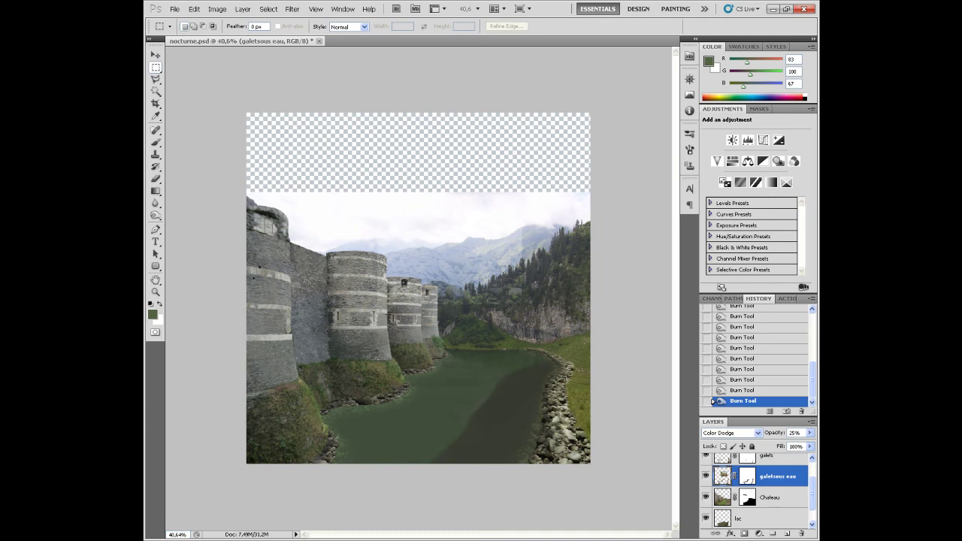
drag(373, 259, 536, 344)
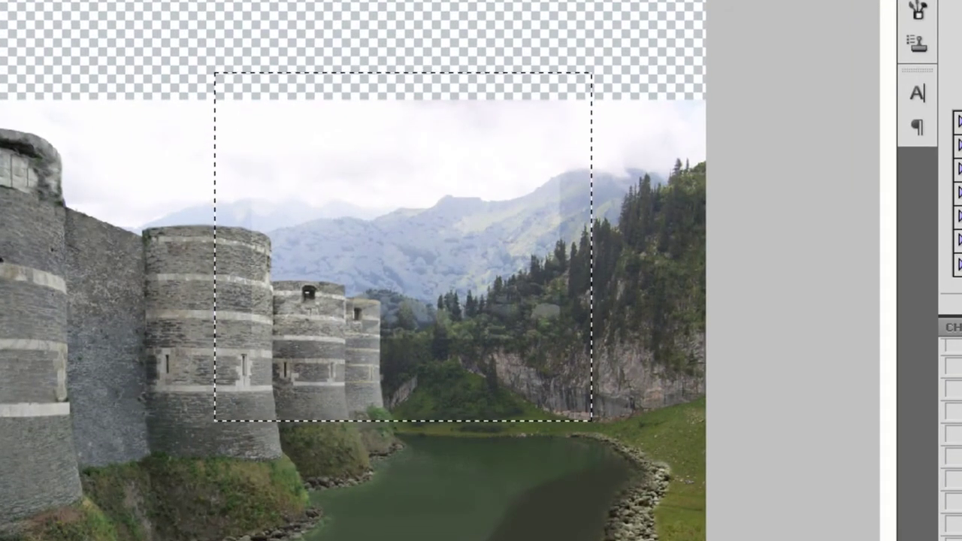
key(Delete)
key(ctrl+d)
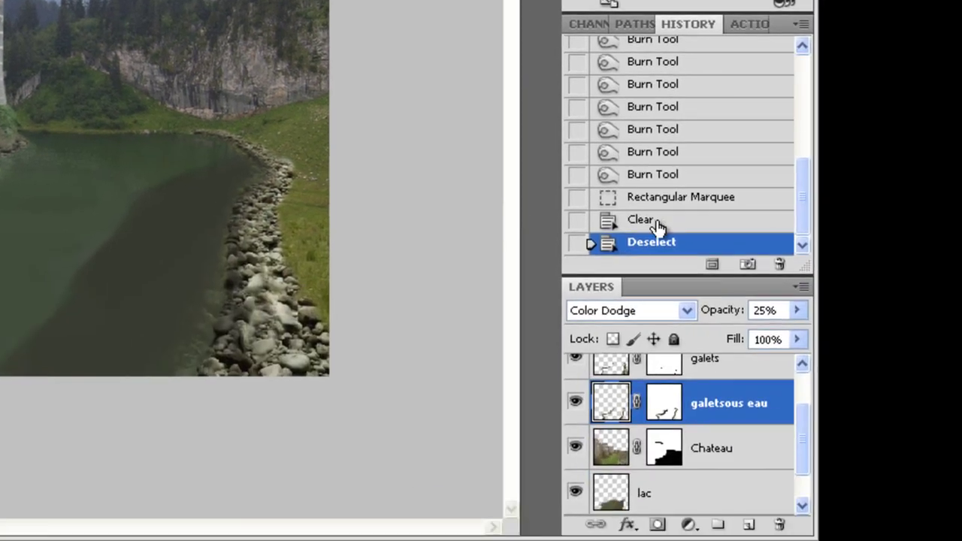
click(655, 222)
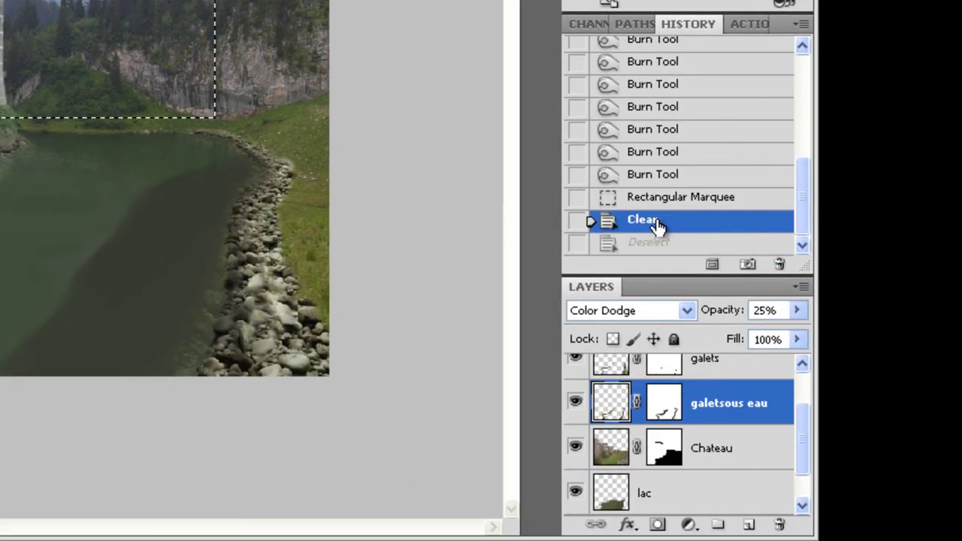
click(671, 244)
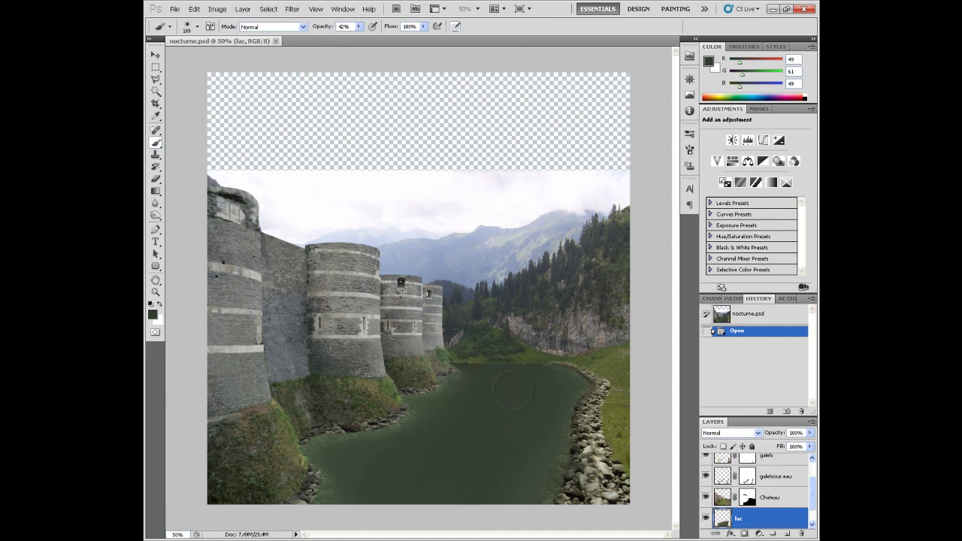
- Even out the lake's centre and foreground on the lac layer with soft brush strokes of sampled dark green at 42% opacity
drag(473, 418, 508, 426)
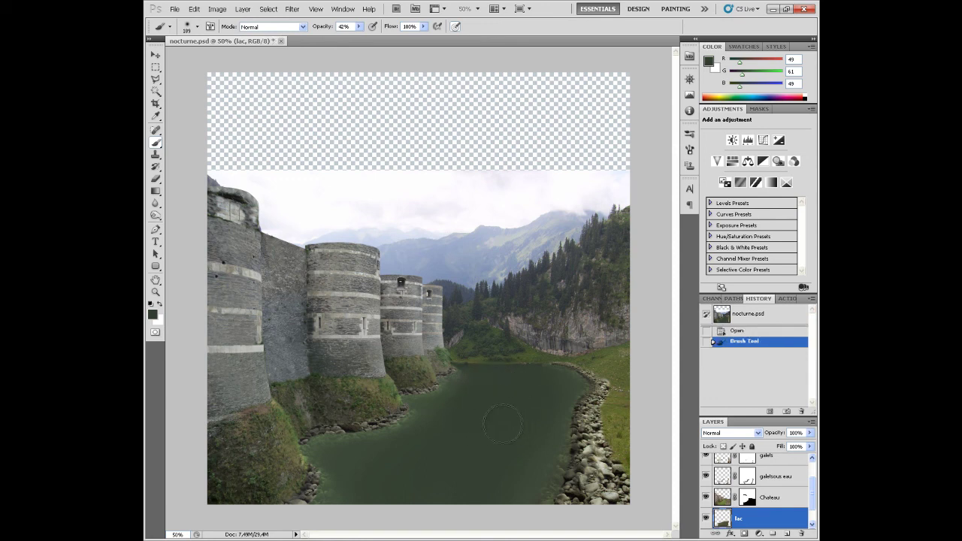
drag(450, 477, 446, 490)
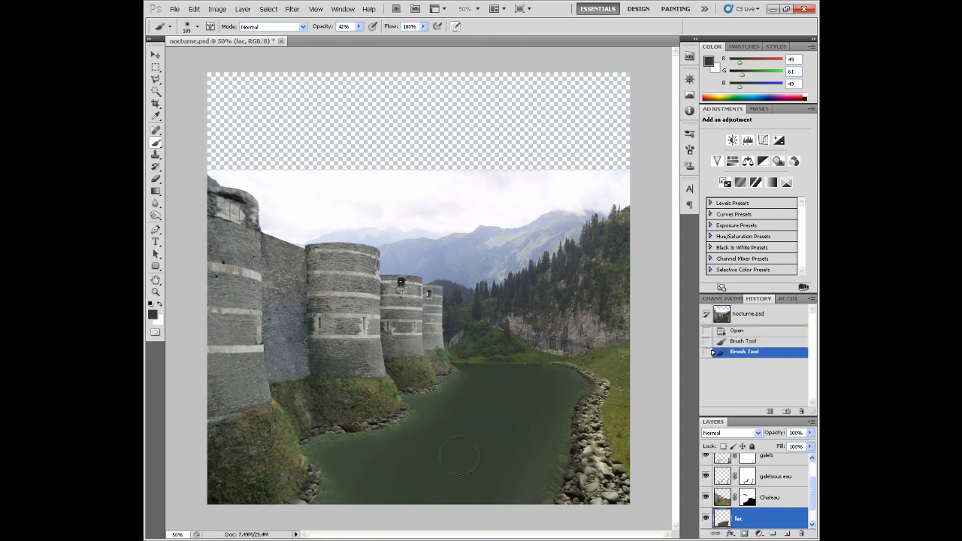
alt+click(470, 362)
drag(506, 471, 496, 476)
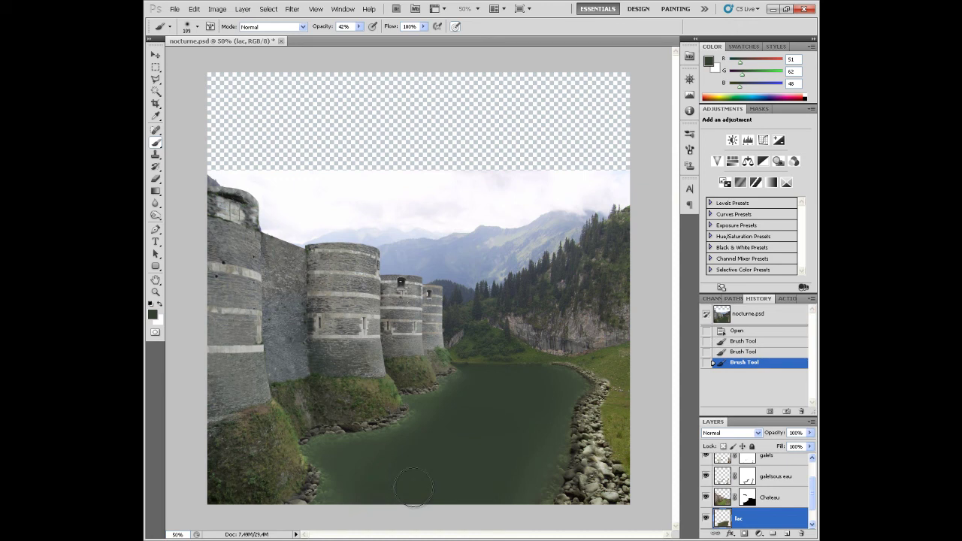
mouse_move(405, 470)
mouse_down()
mouse_move(489, 461)
mouse_move(433, 487)
mouse_up()
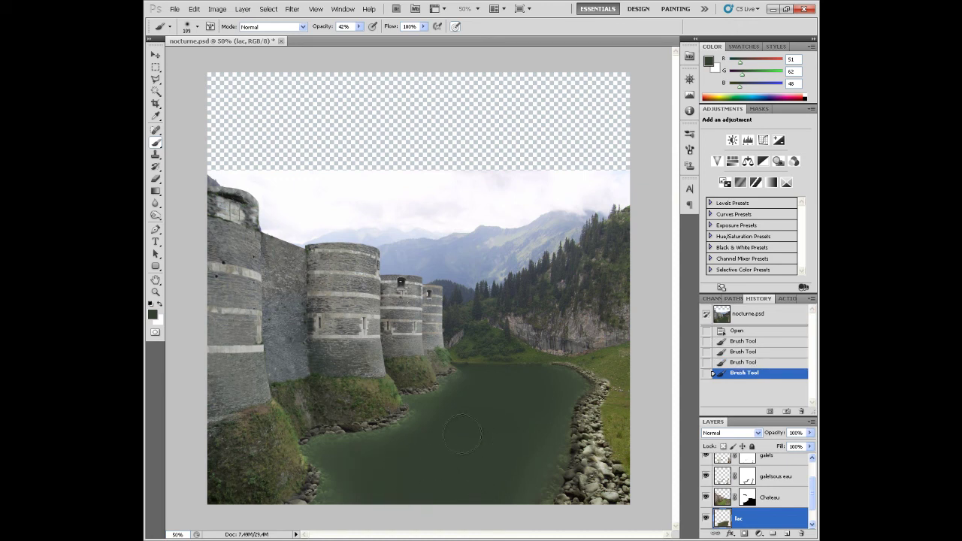
click(520, 393)
- Set the foreground colour to #242b22 and paint a darker, deeper zone through the middle of the lake
click(153, 313)
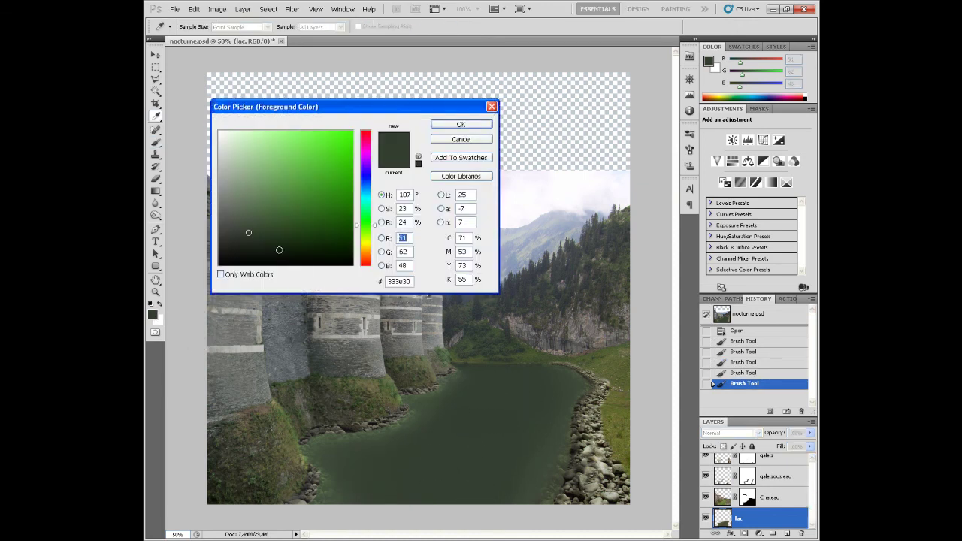
click(247, 242)
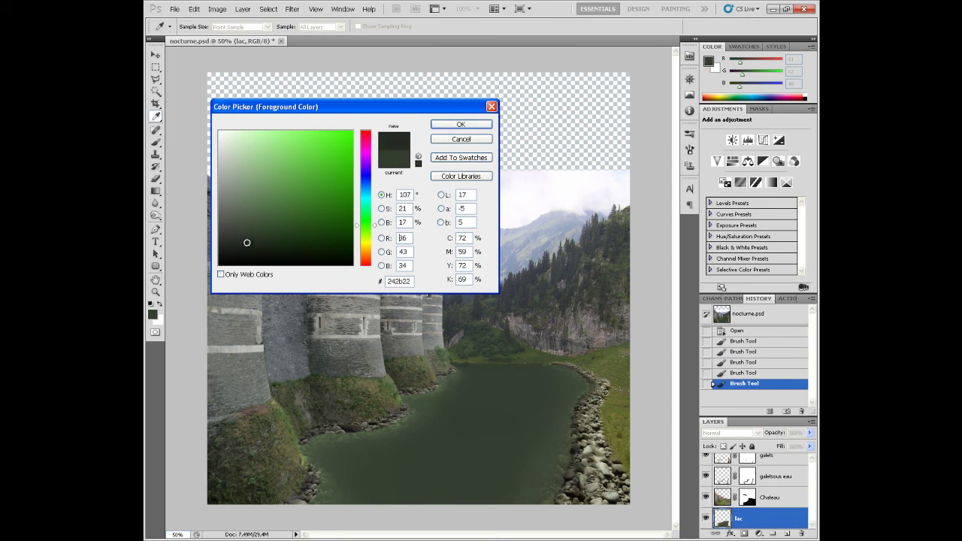
click(461, 124)
drag(485, 376, 496, 380)
key(ctrl+z)
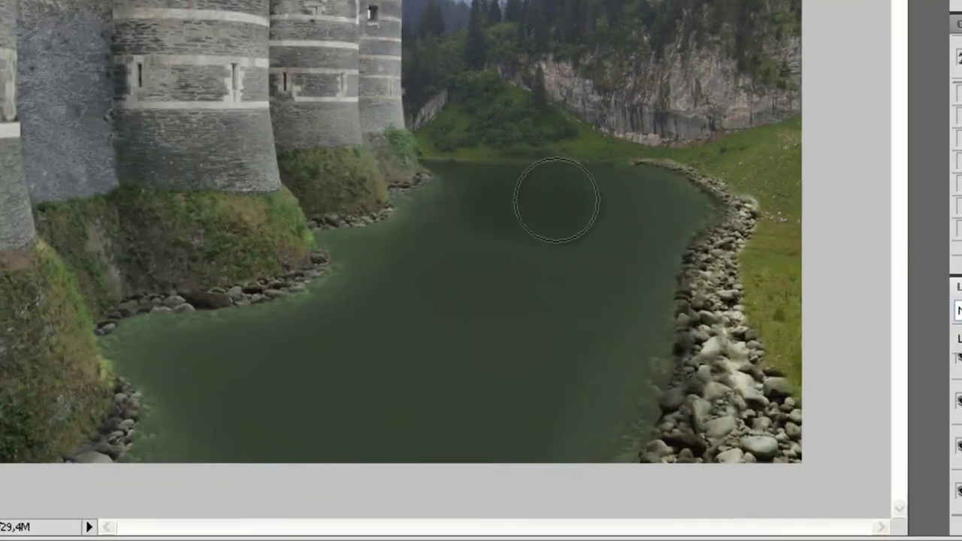
mouse_move(556, 200)
mouse_down()
mouse_move(490, 204)
mouse_move(504, 236)
mouse_move(485, 264)
mouse_move(419, 279)
mouse_move(429, 316)
mouse_move(349, 344)
mouse_move(355, 370)
mouse_up()
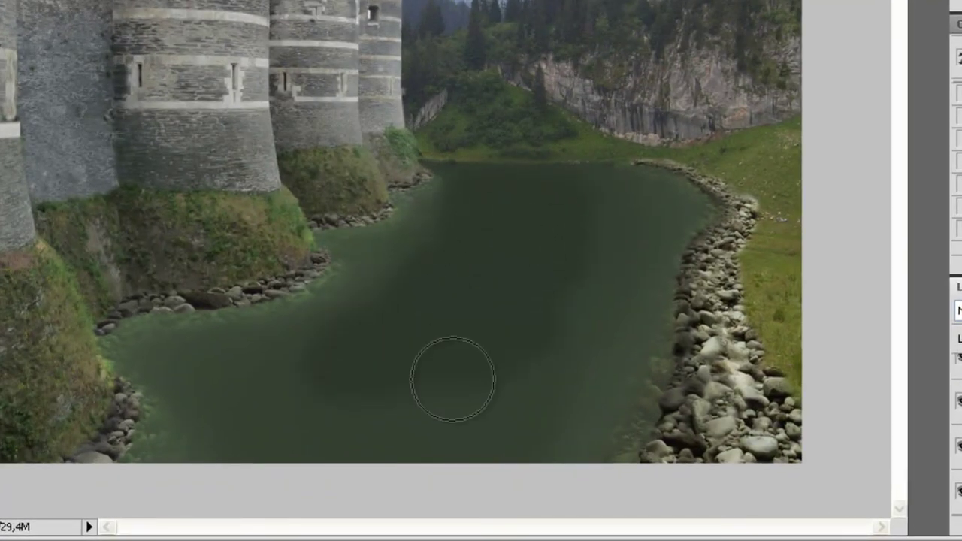
- Undo the last lake brush stroke and erase the pale sky and distant mountains above the castle and tree line with the Eraser
key(ctrl+z)
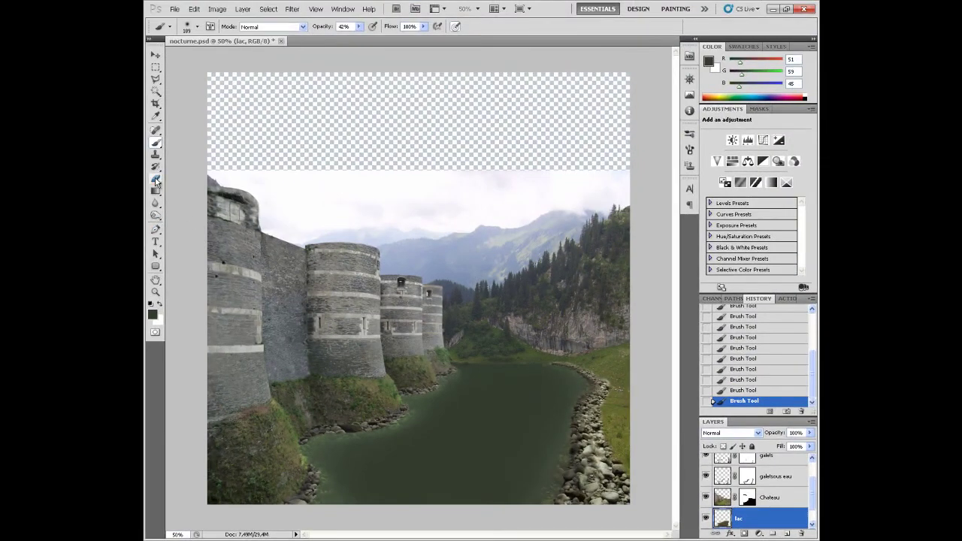
click(156, 180)
right_click(508, 339)
drag(518, 362, 538, 363)
key(Return)
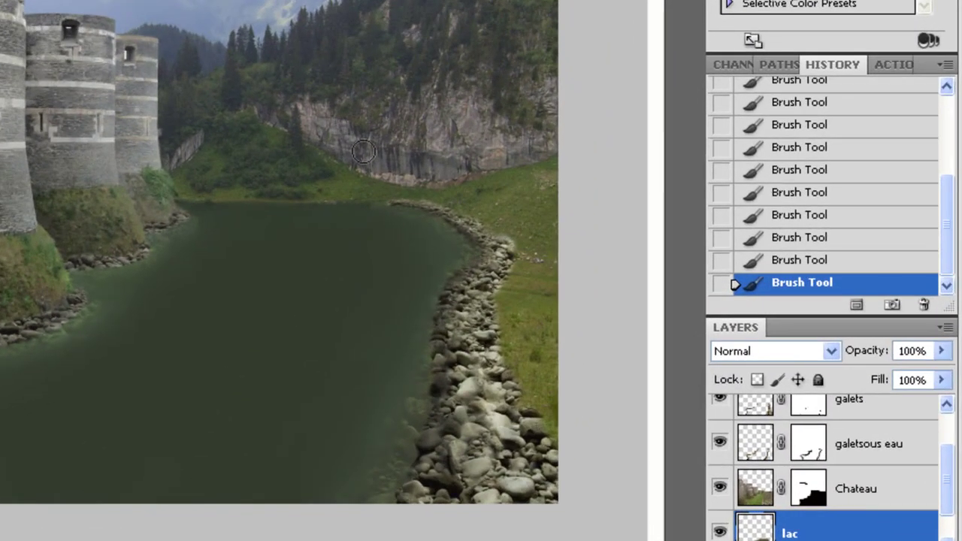
drag(222, 96, 446, 48)
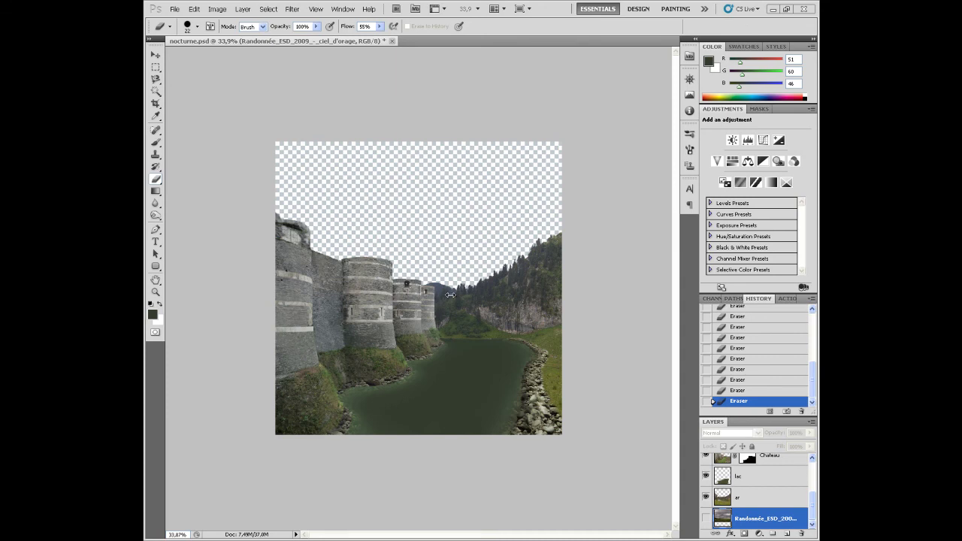
- Look over the storm-sky photo Randonnée_ESD_2009_-_ciel_d'orage in the image viewer and move its window clear of the canvas
key(ctrl+0)
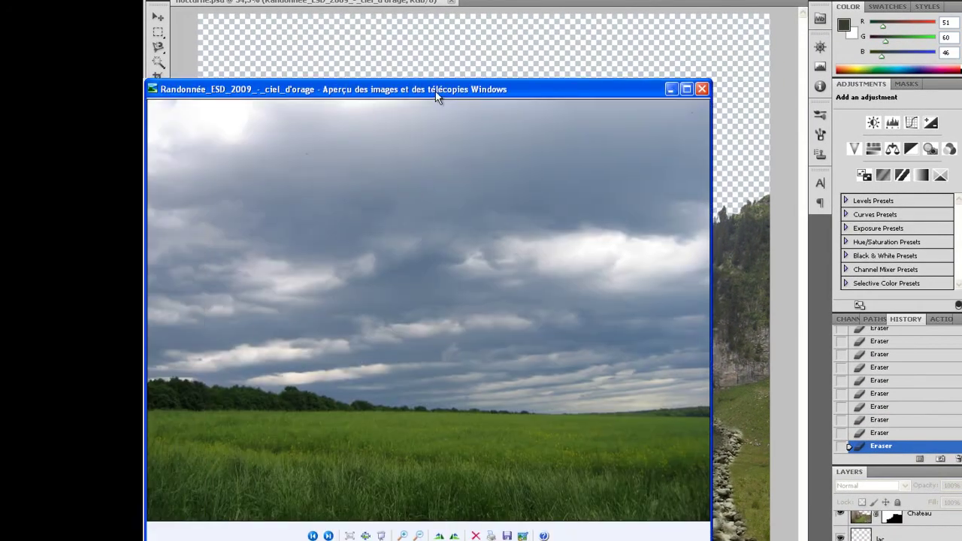
drag(379, 120, 440, 100)
drag(511, 69, 481, 63)
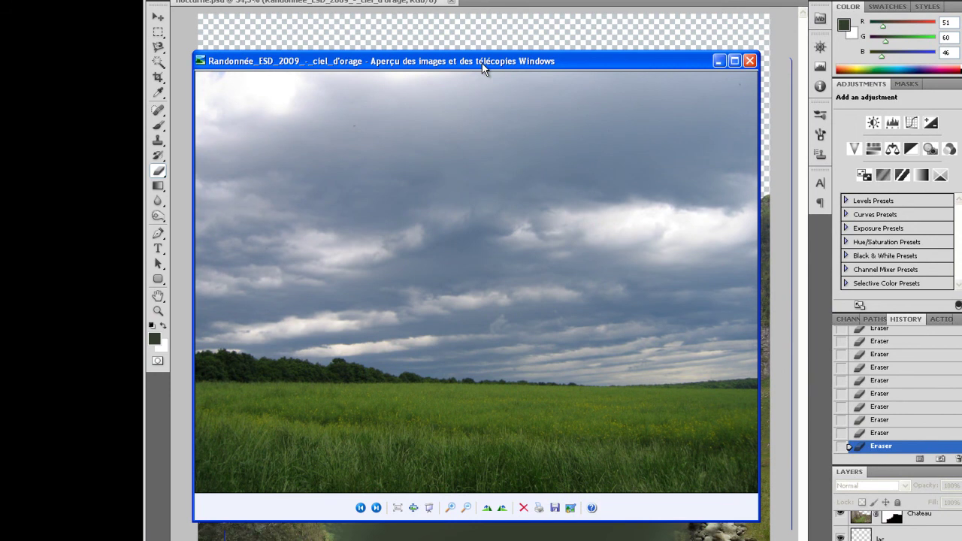
drag(481, 64, 7, 75)
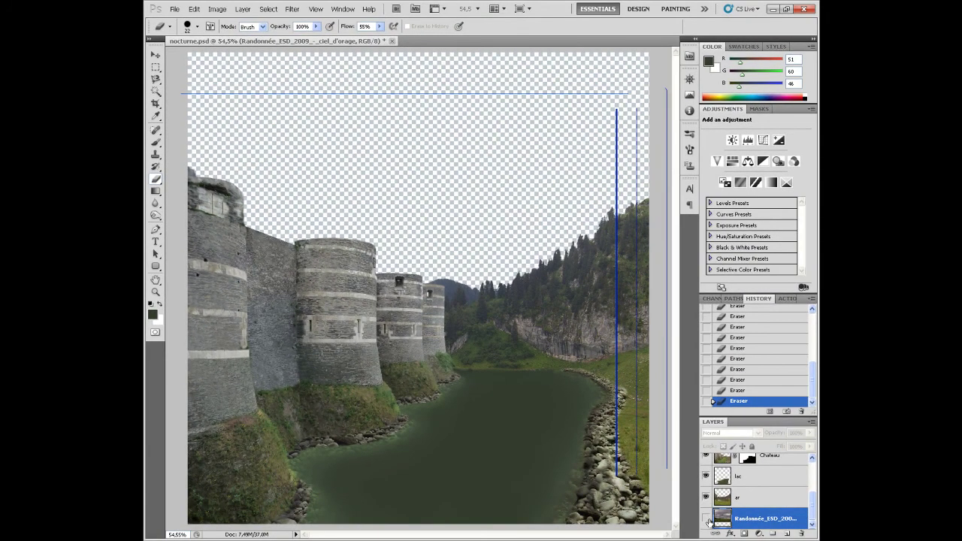
- Show the storm-sky photo layer beneath the landscape and rename it ciel
click(706, 518)
double_click(760, 518)
text(ciel)
key(Return)
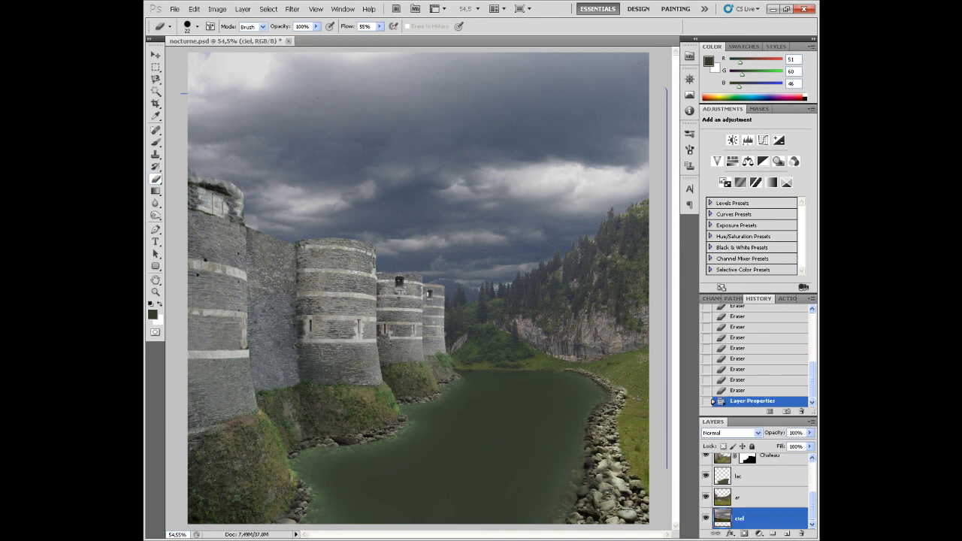
- Shift the ciel layer toward yellow with Color Balance, setting the Midtones Yellow–Blue level to -20 and adjusting Shadows and Highlights too
click(156, 68)
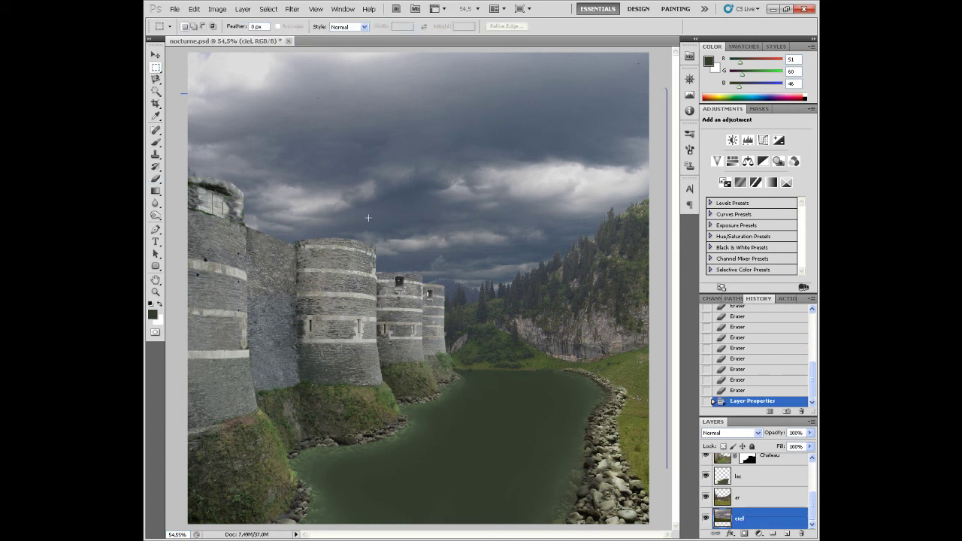
key(ctrl+minus)
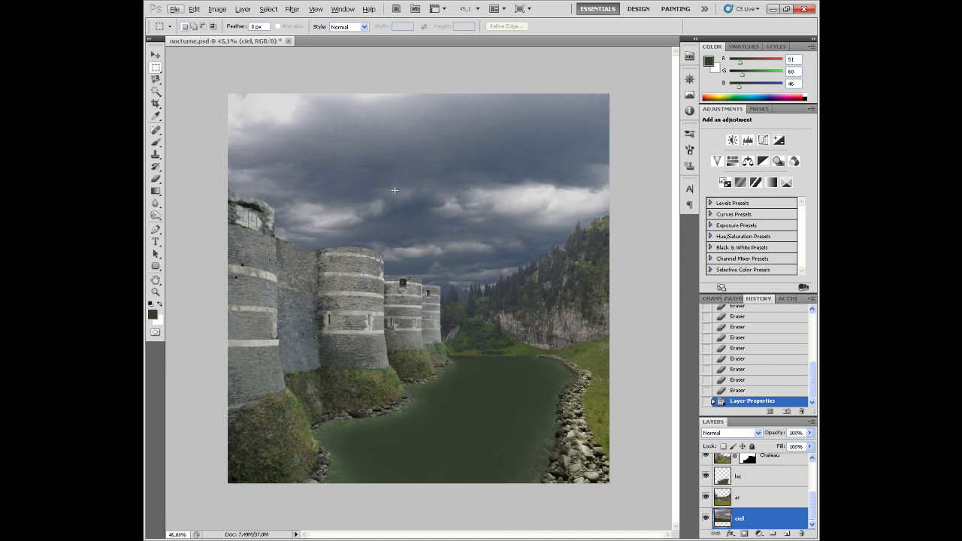
key(alt)
key(ctrl+b)
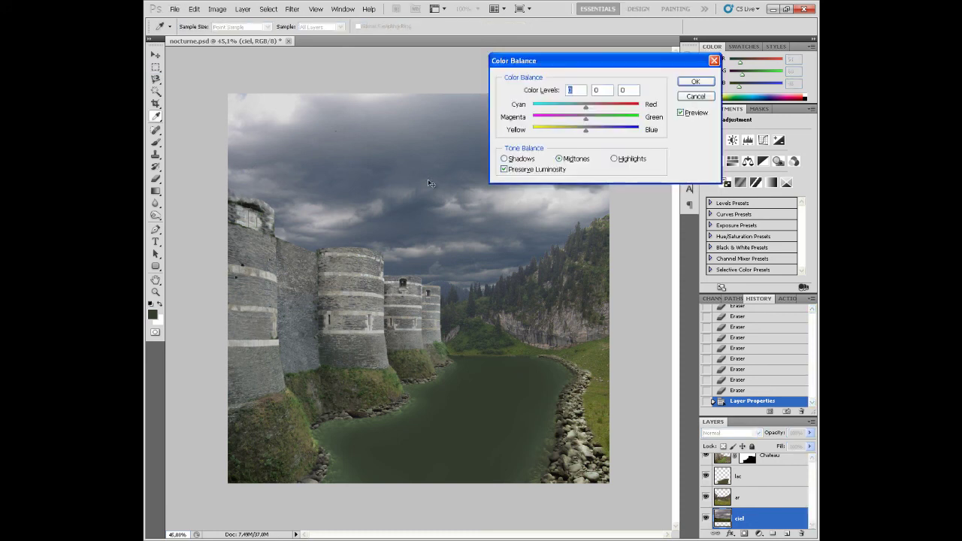
drag(586, 135, 576, 135)
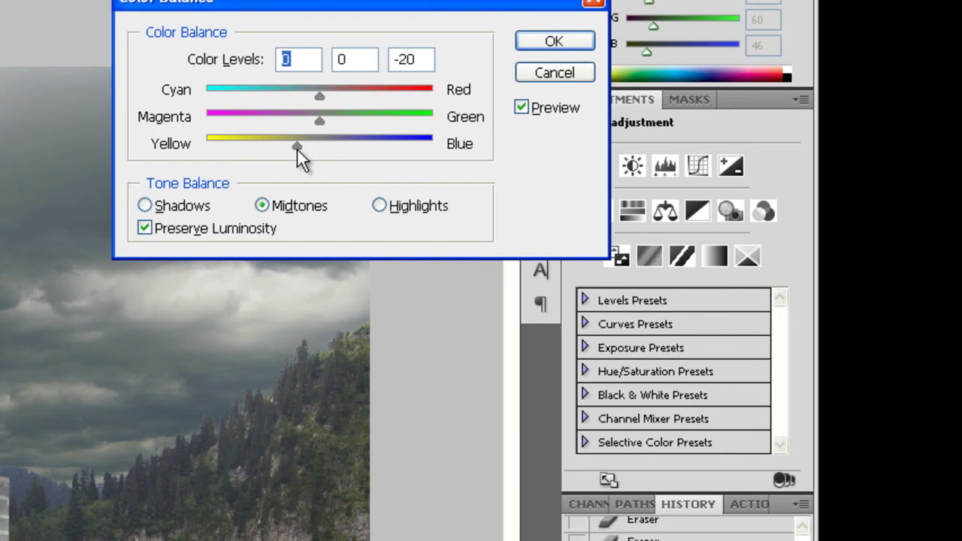
click(297, 147)
click(177, 205)
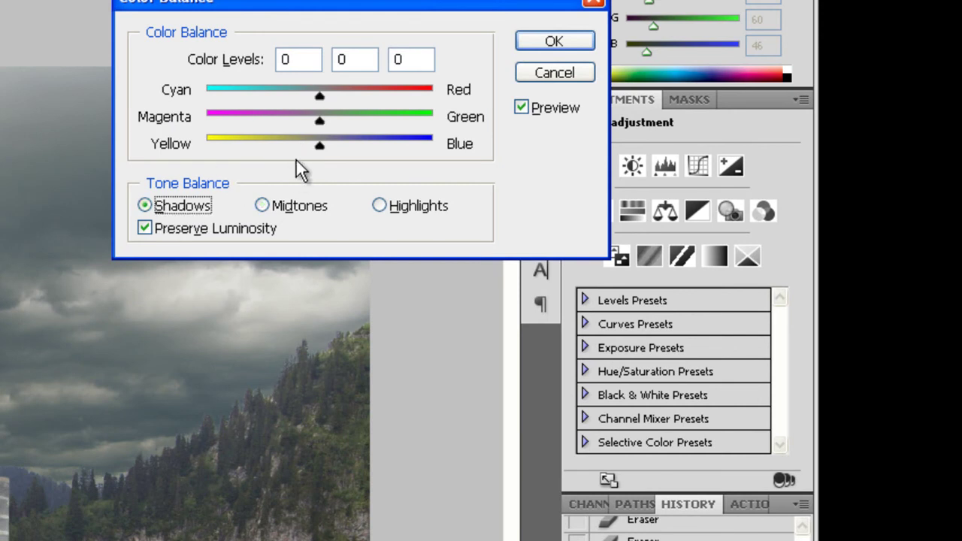
drag(319, 144, 315, 97)
click(396, 210)
drag(472, 116, 553, 291)
click(804, 326)
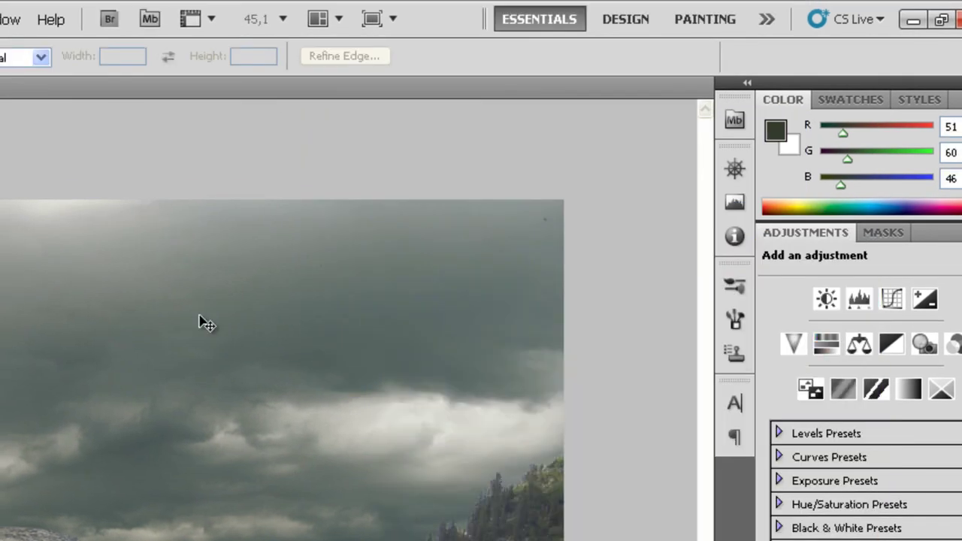
- Darken and soften the ciel layer with legacy Brightness/Contrast, setting Brightness to -11 and Contrast to -9
key(alt+i)
key(j)
key(c)
drag(425, 136, 417, 138)
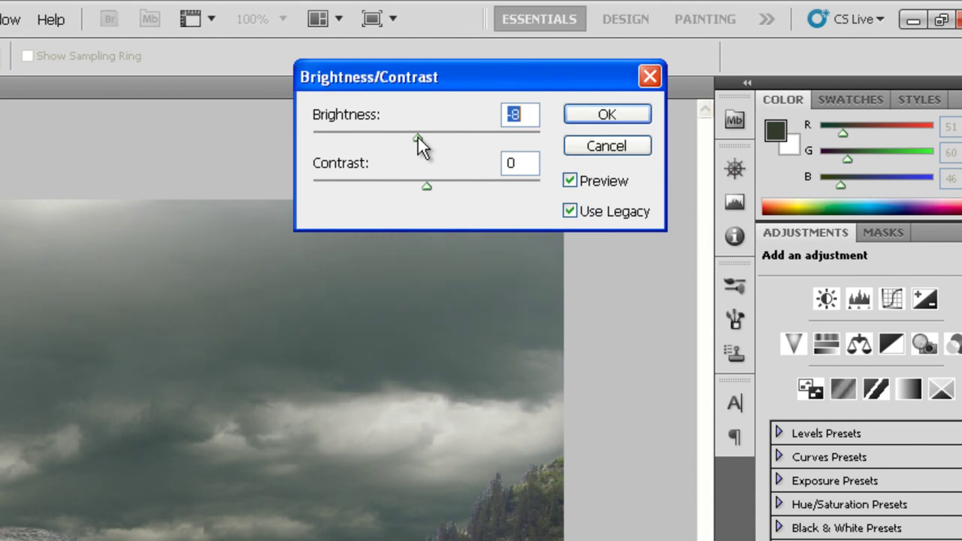
mouse_move(423, 187)
mouse_down()
mouse_move(403, 186)
mouse_move(457, 189)
mouse_move(415, 189)
mouse_up()
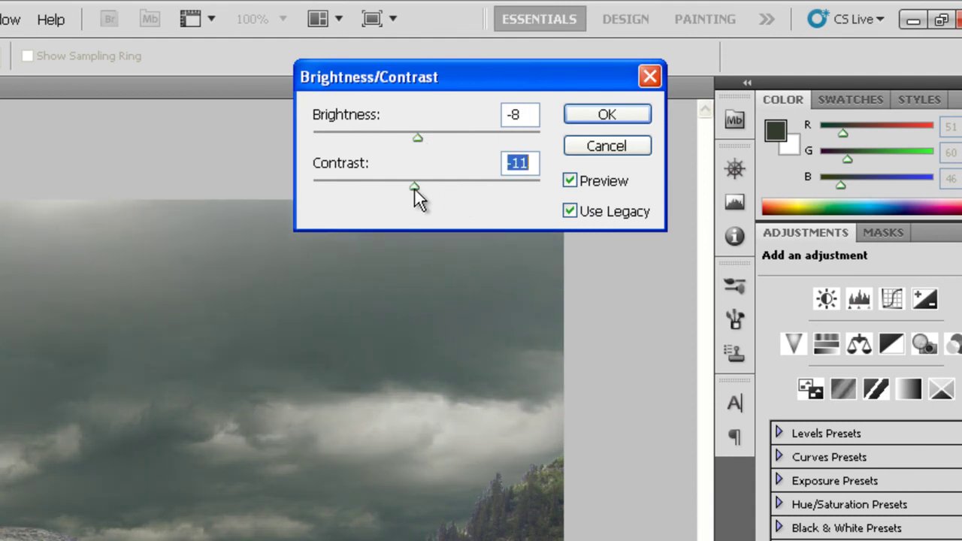
drag(416, 140, 414, 139)
drag(414, 185, 416, 185)
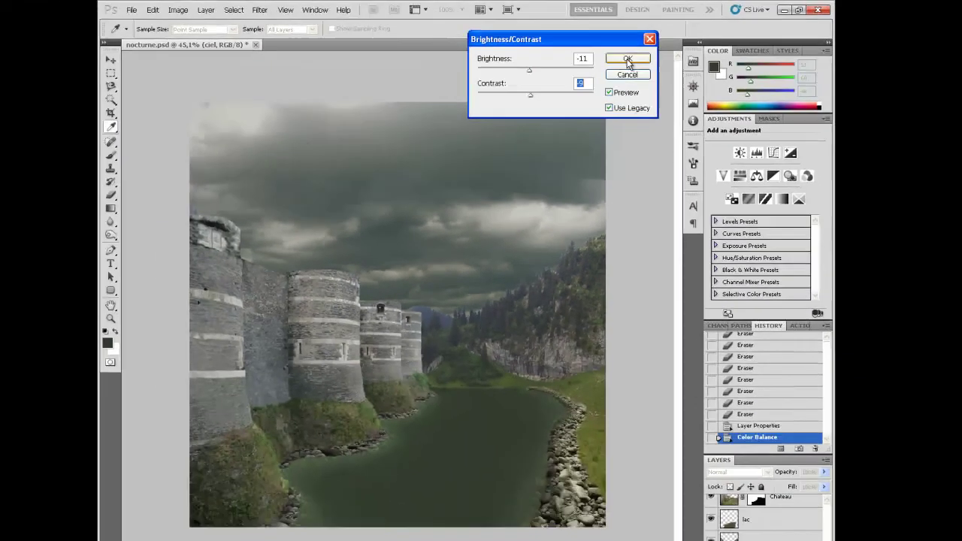
click(607, 114)
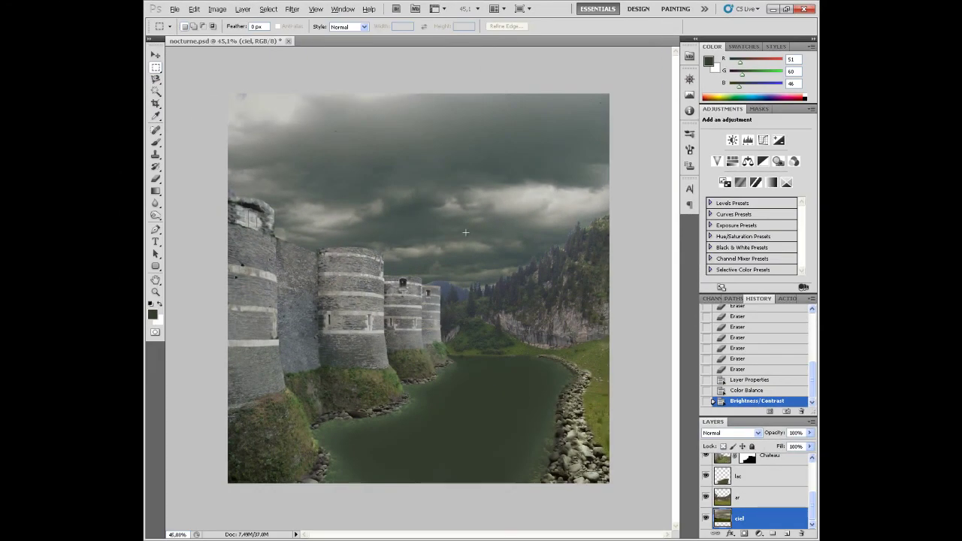
scroll(451, 225, down, 1)
scroll(449, 222, down, 1)
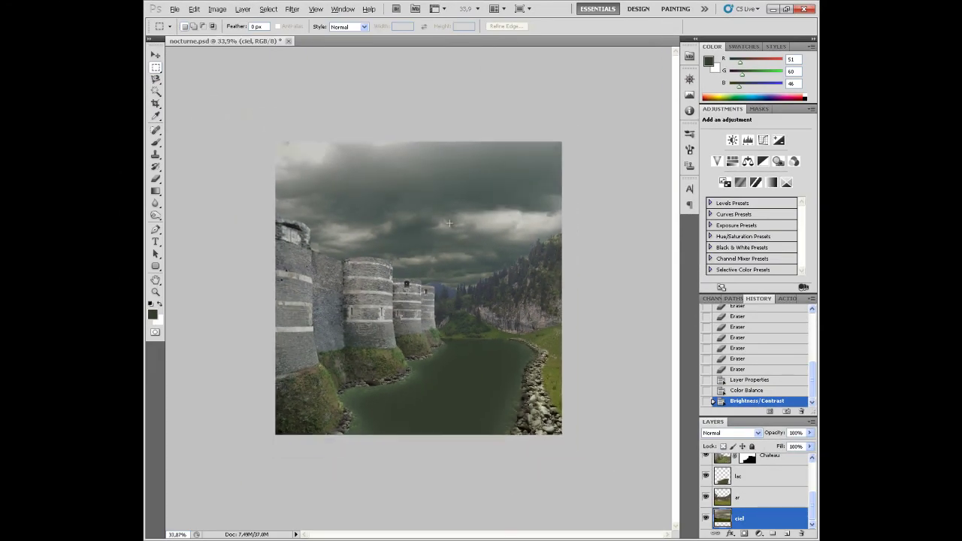